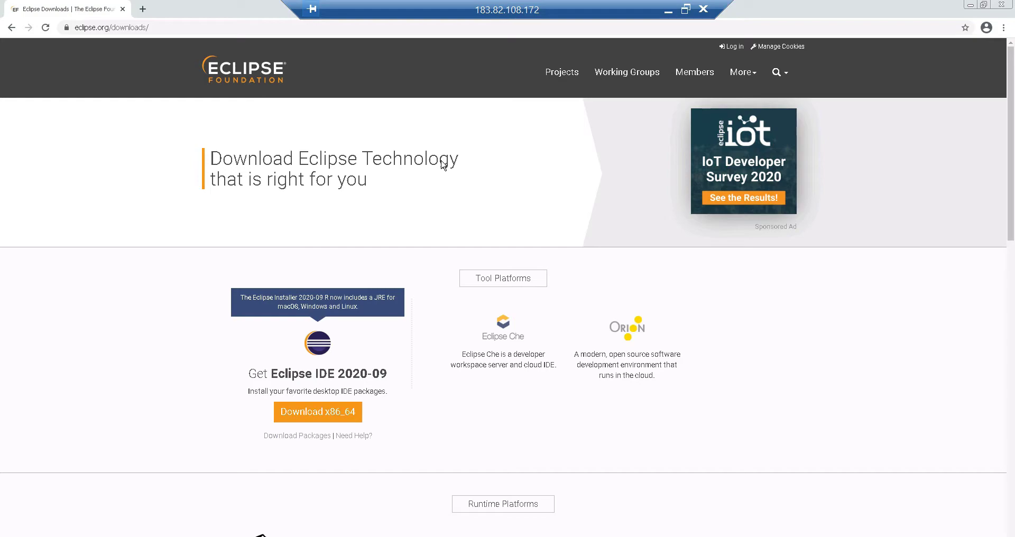
# Search Google for 'eclipse download 2019-06' in a new tab, then return to the Eclipse Downloads tab.
pyautogui.click(143, 10)
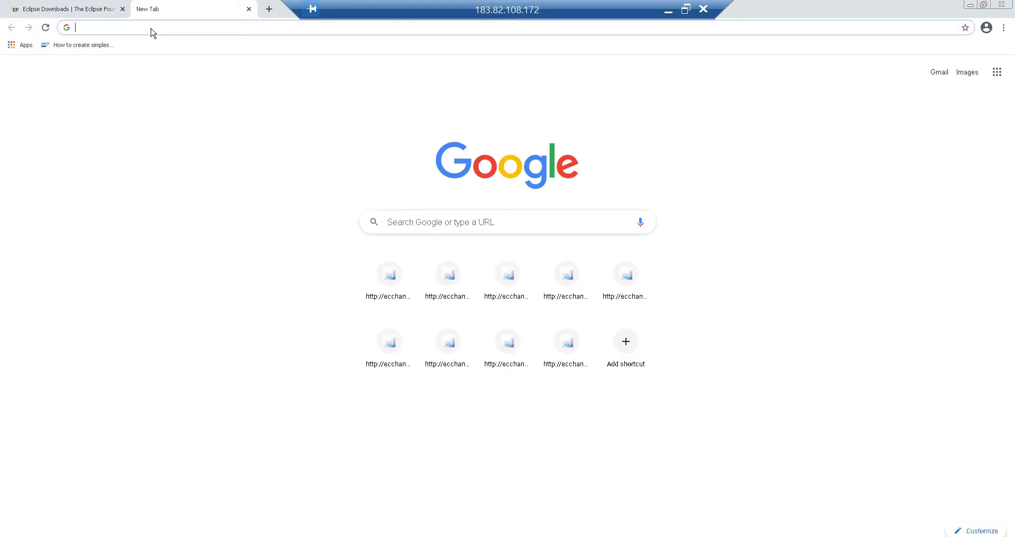
pyautogui.write('eselpse')
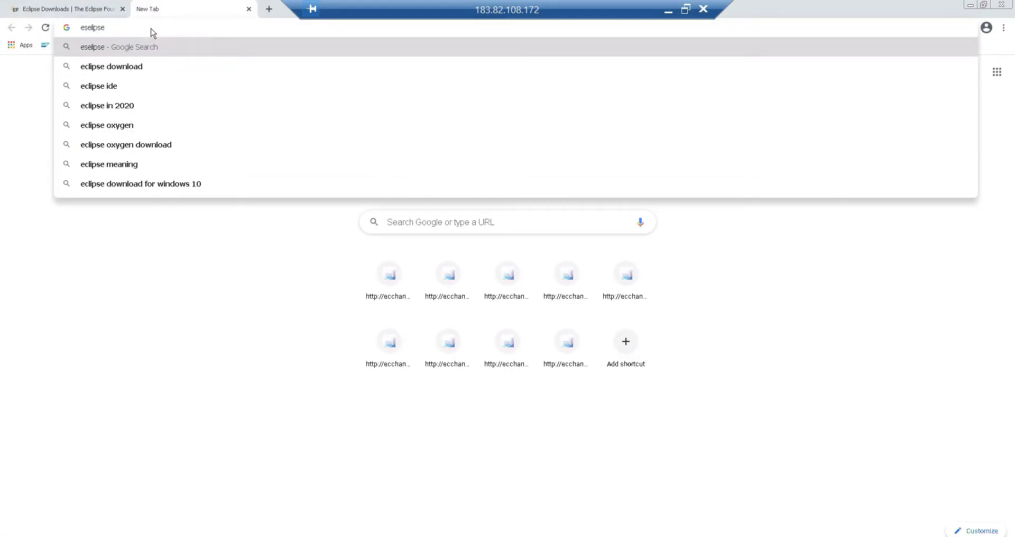
pyautogui.press('Down')
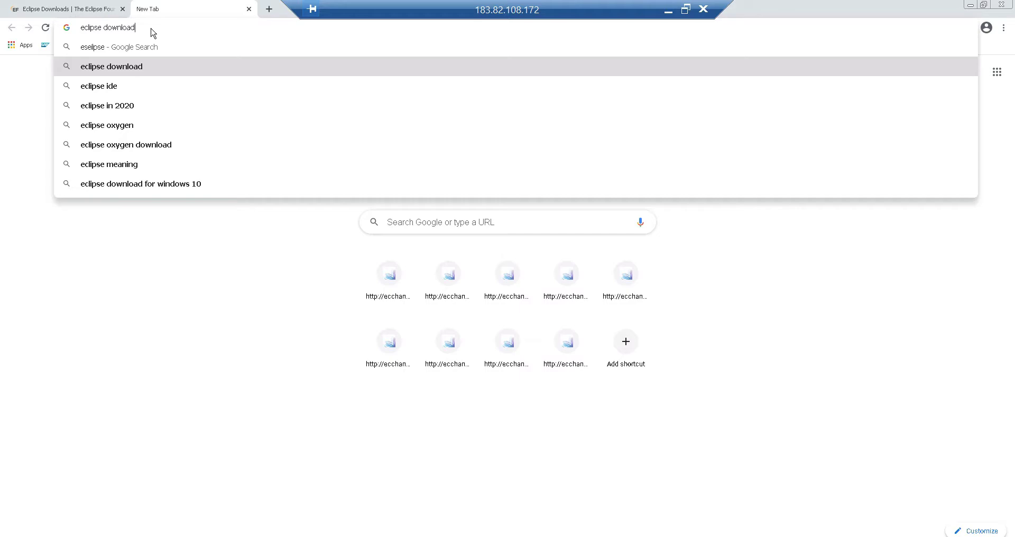
pyautogui.write('2019-06')
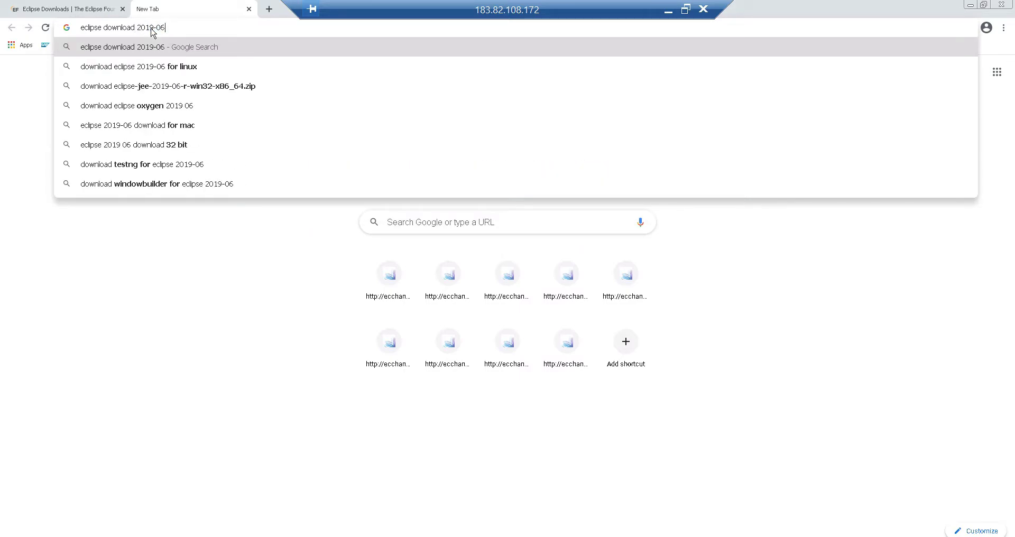
pyautogui.press('Return')
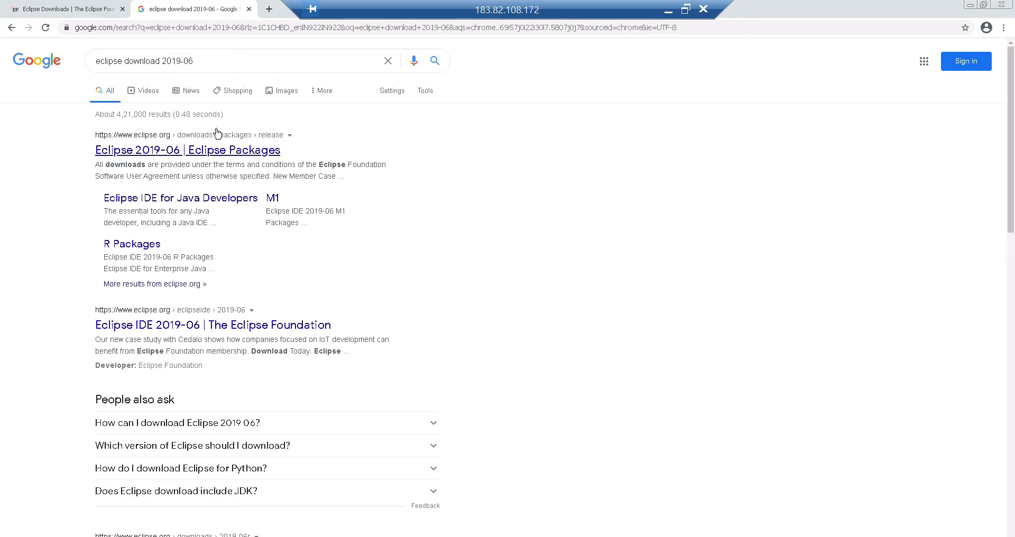
pyautogui.click(75, 14)
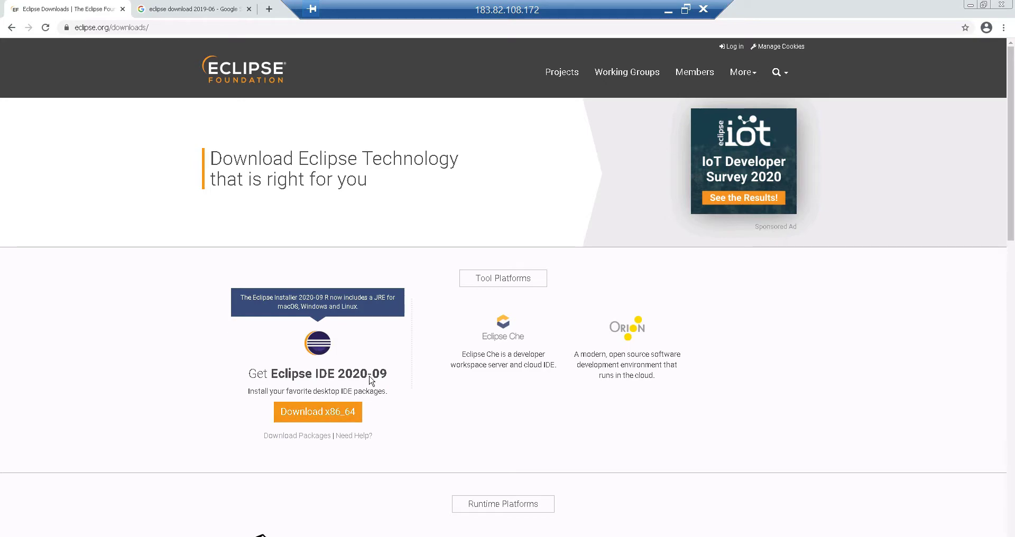
# Download the Eclipse IDE 2020-09 x86_64 installer (eclipse-inst-jre-win64.exe) from the suggested mirror.
pyautogui.click(303, 420)
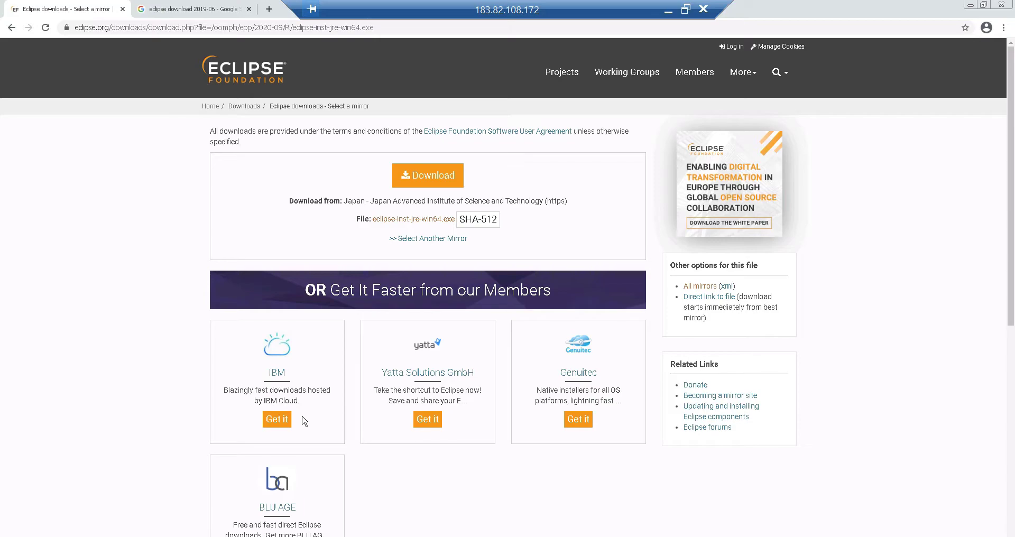
pyautogui.click(420, 176)
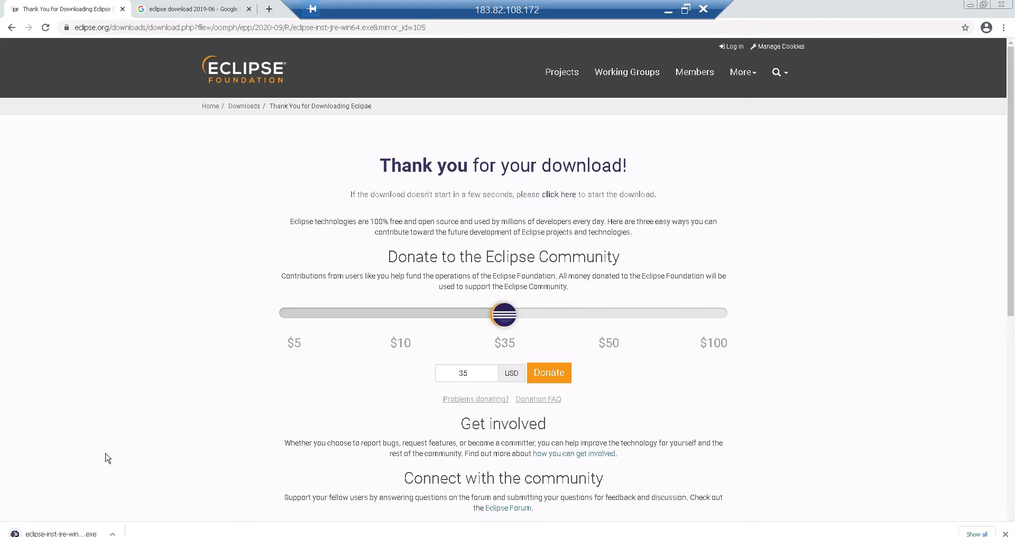
# Open the downloaded eclipse-inst-jre-win64.exe installer from the browser's download bar.
pyautogui.click(58, 532)
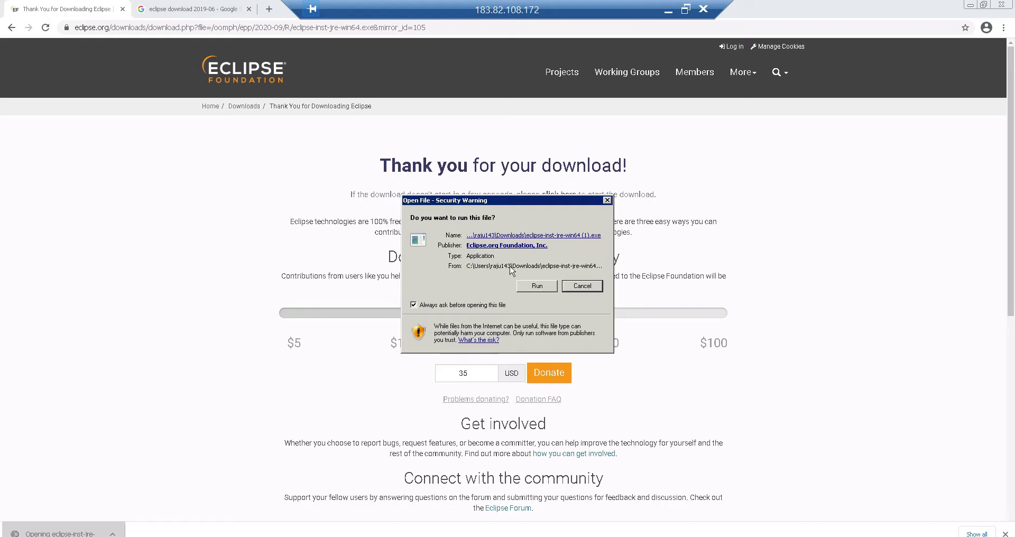
# Allow the installer to run and pick Eclipse IDE for Enterprise Java Developers.
pyautogui.click(537, 287)
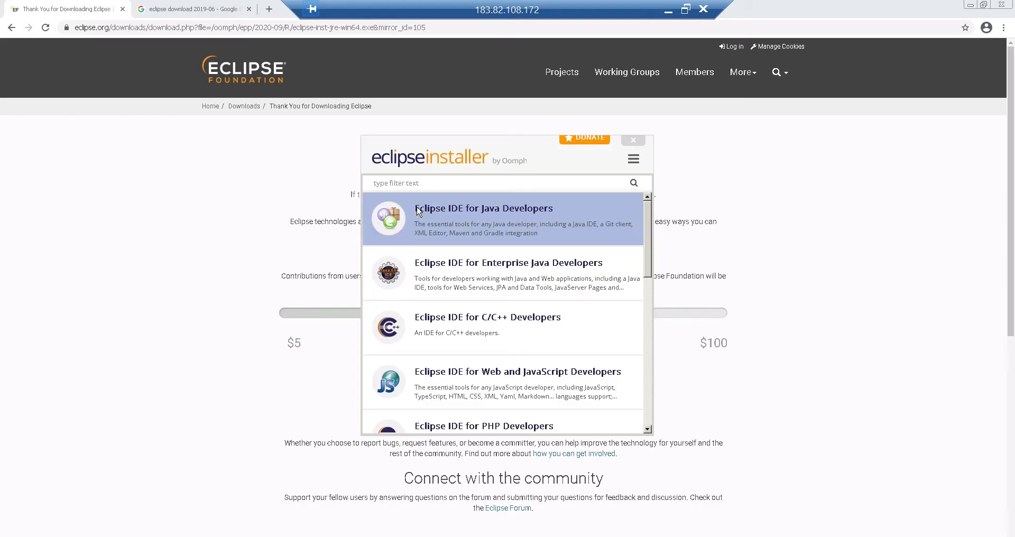
pyautogui.click(468, 273)
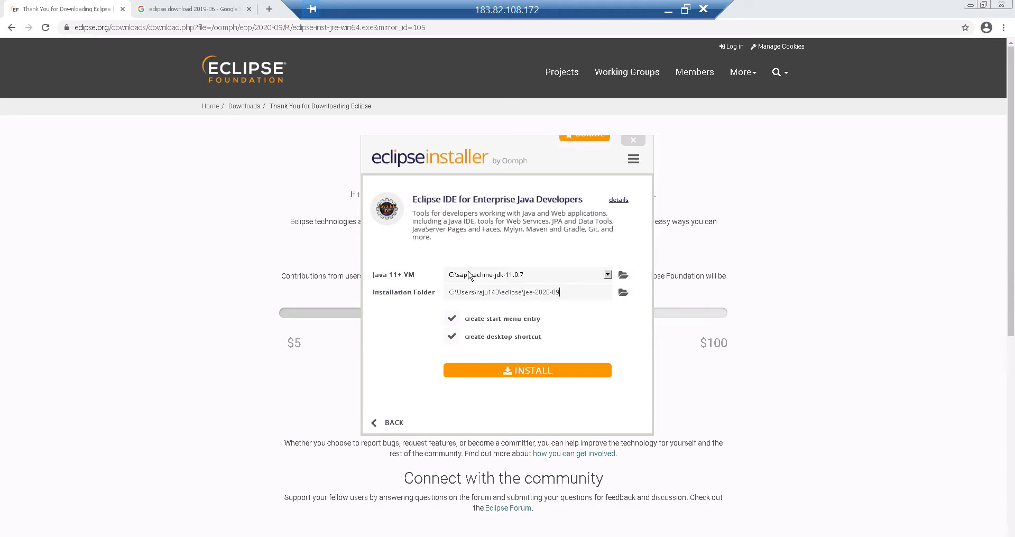
# Install the Enterprise Java Developers package and launch it once installation completes.
pyautogui.click(526, 371)
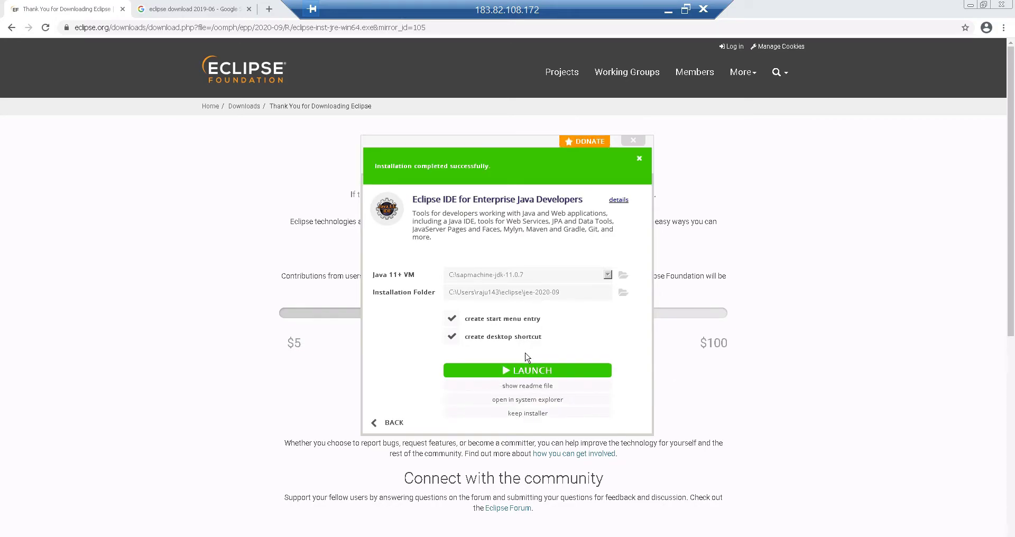
pyautogui.click(526, 372)
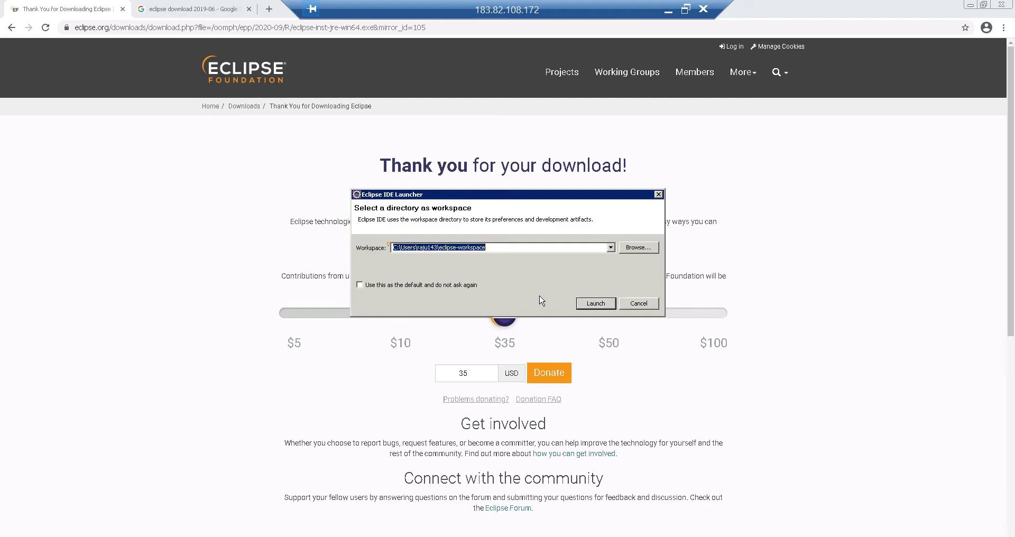
# Start Eclipse IDE with the default eclipse-workspace folder.
pyautogui.click(597, 304)
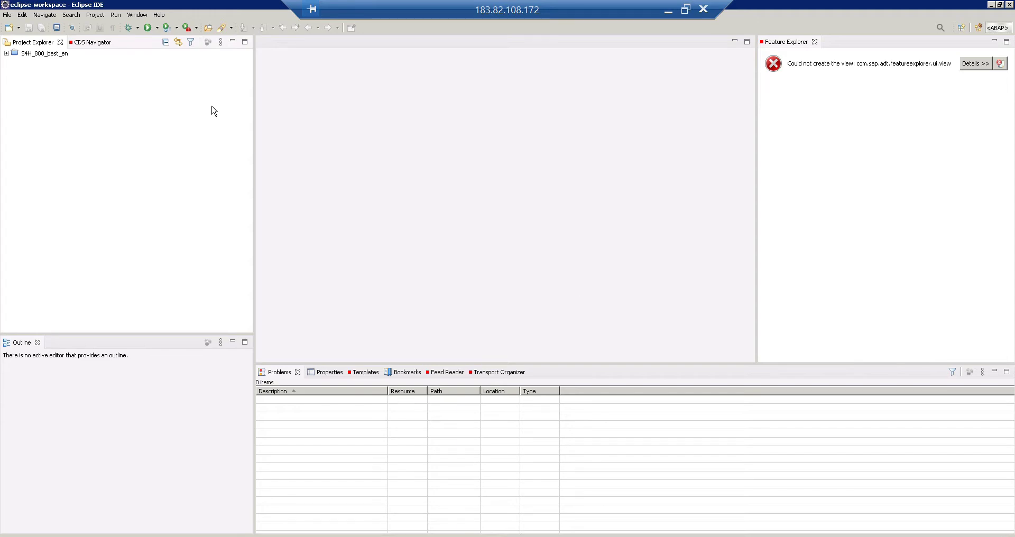
# Delete the S4H_800_best_en project from Project Explorer, confirming with OK.
pyautogui.click(160, 15)
pyautogui.click(49, 57)
pyautogui.click(48, 55)
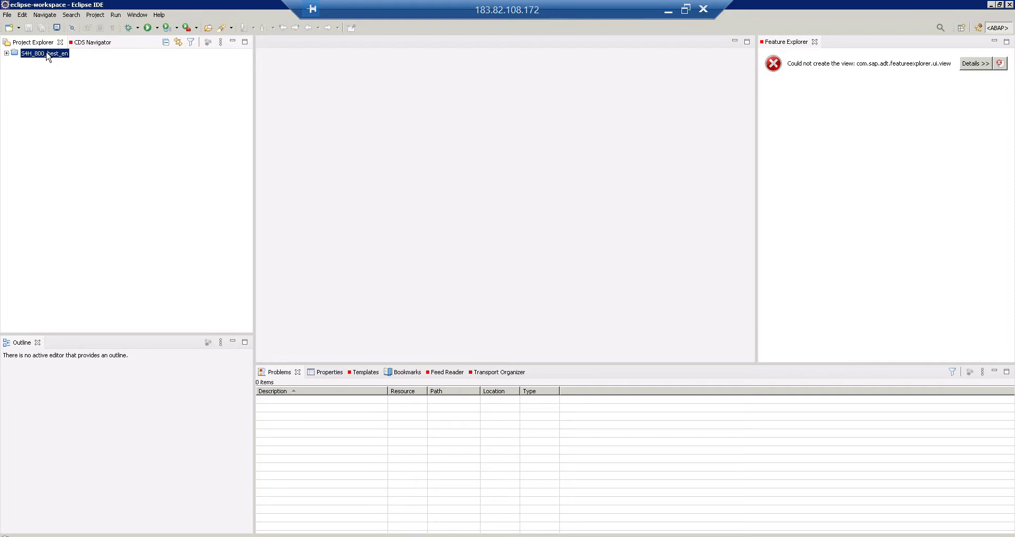
pyautogui.rightClick(48, 56)
pyautogui.click(90, 117)
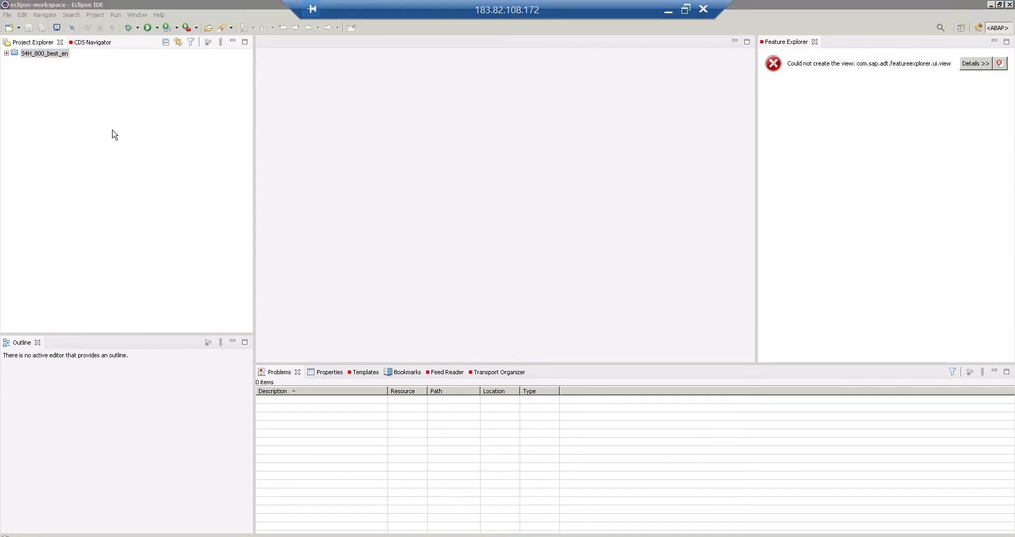
pyautogui.click(554, 304)
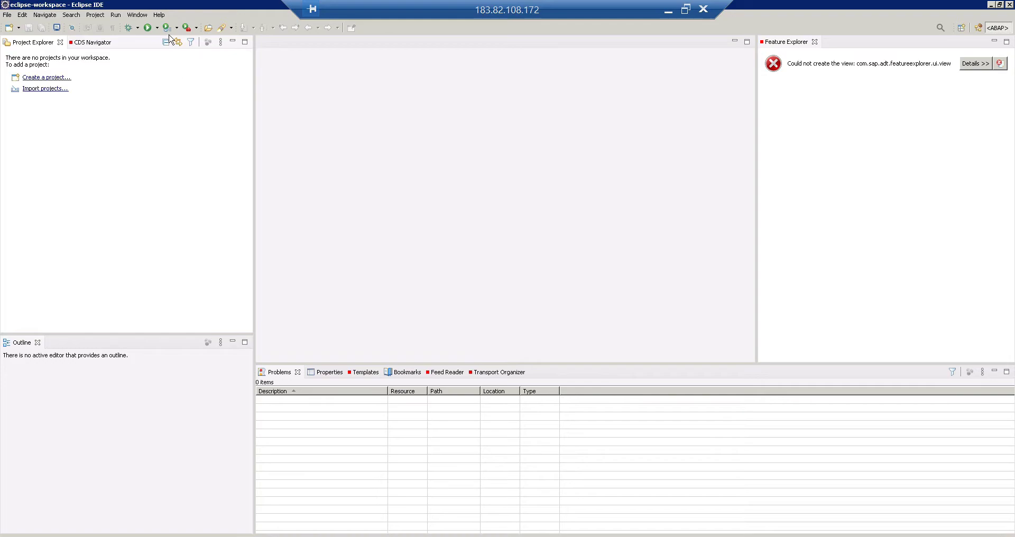
pyautogui.click(159, 16)
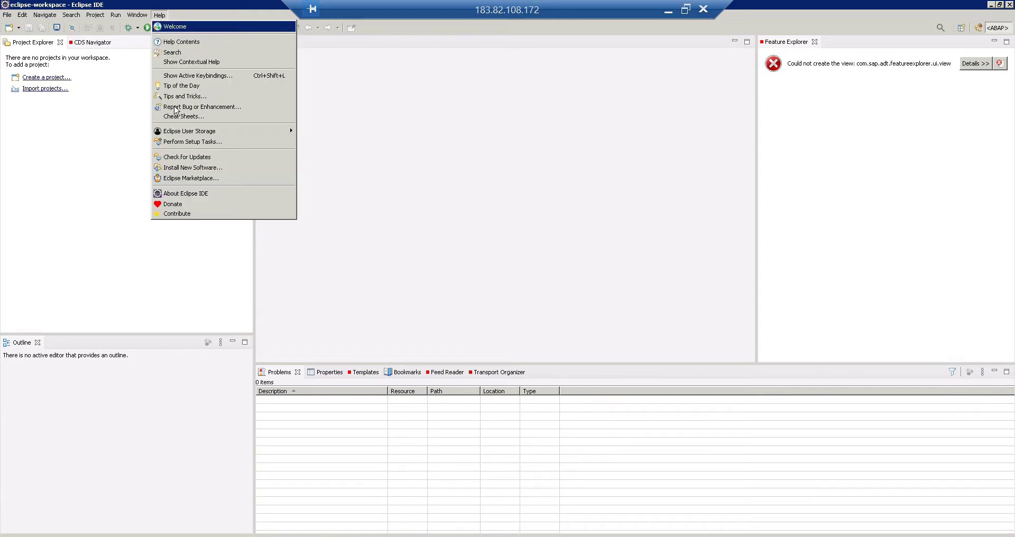
pyautogui.click(228, 170)
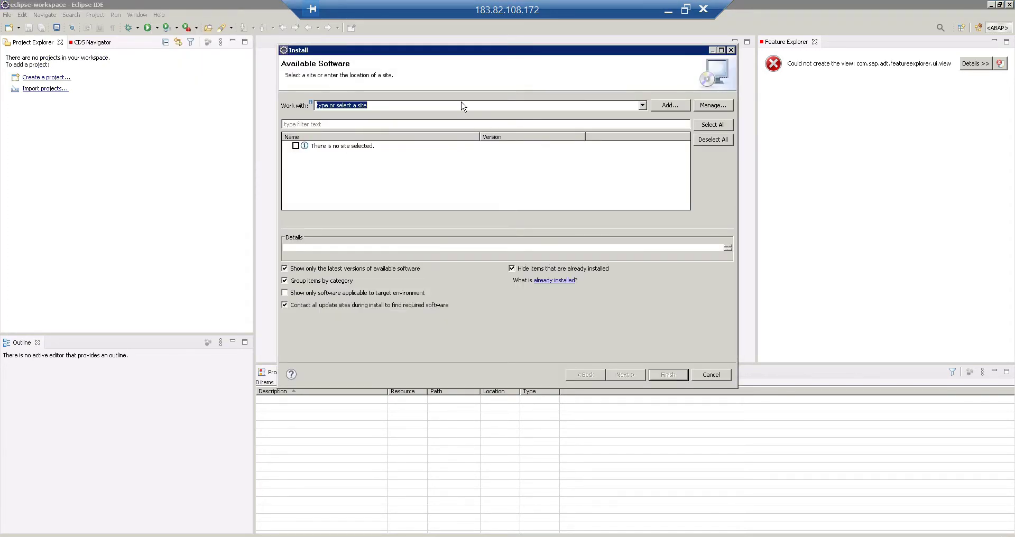
pyautogui.write('htt')
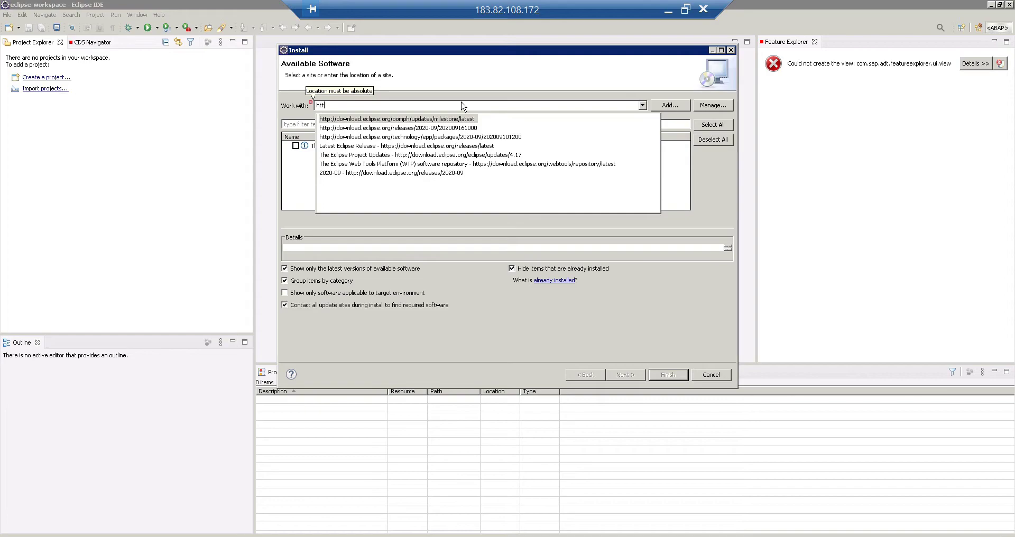
pyautogui.write('ps:')
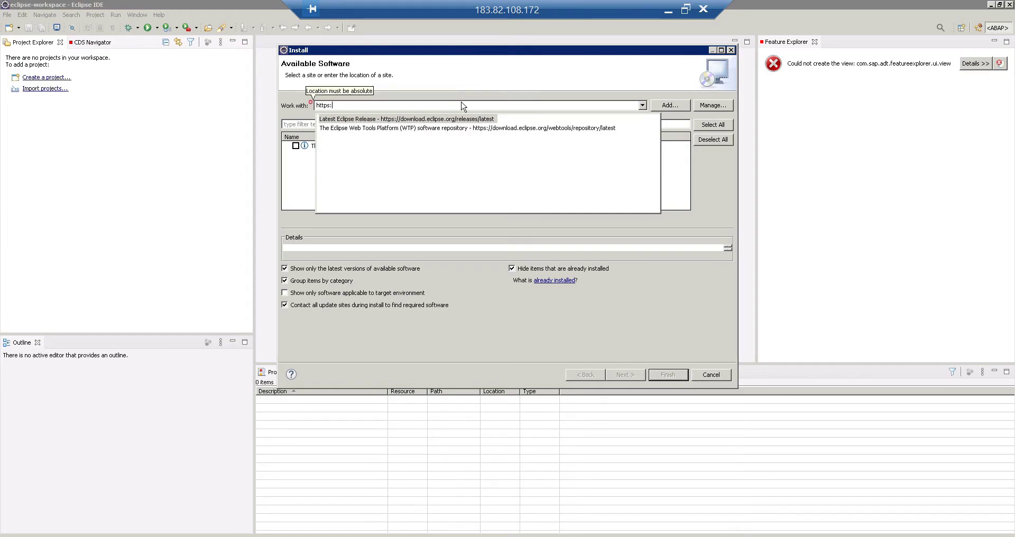
pyautogui.write('//tool')
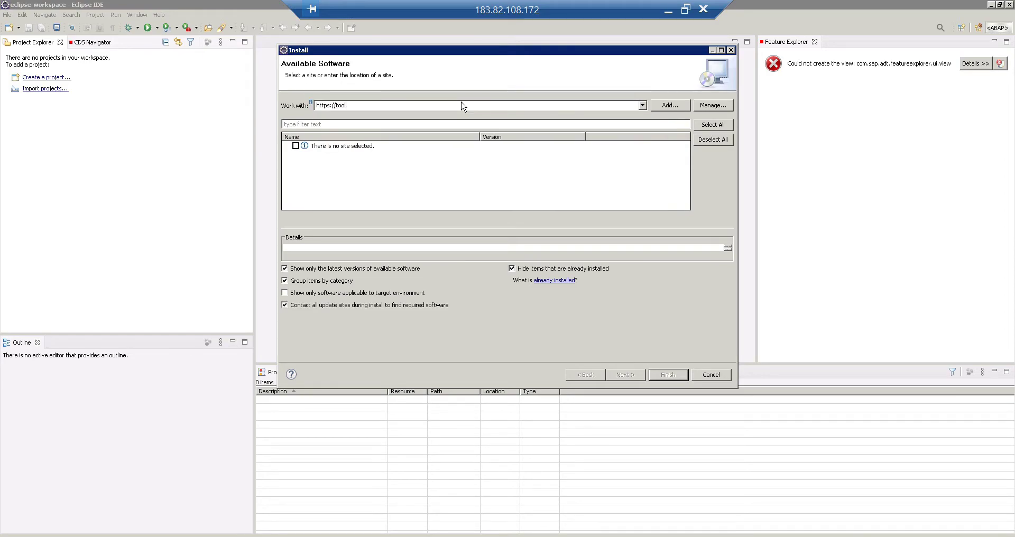
pyautogui.write('s.ondemand.')
pyautogui.click(669, 10)
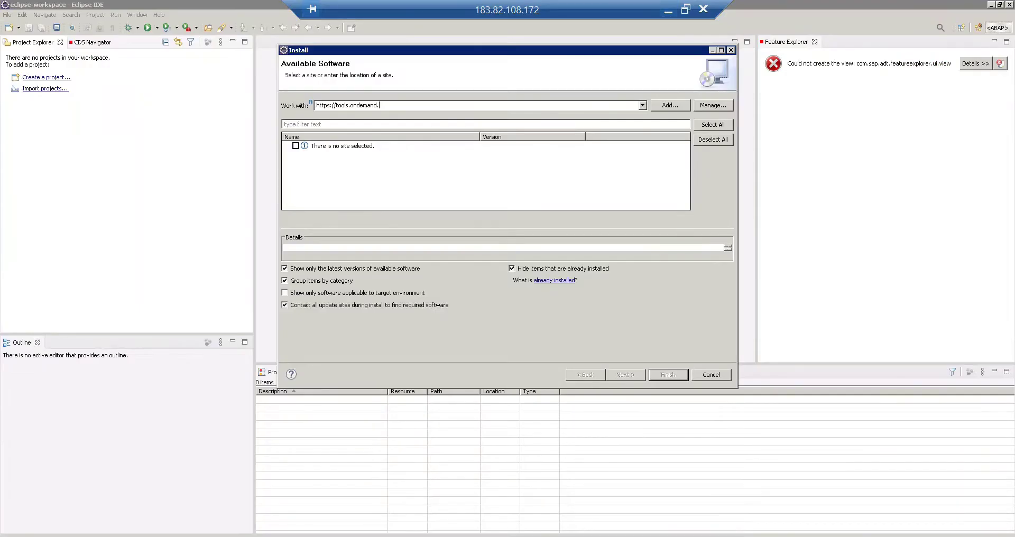
pyautogui.doubleClick(366, 107)
pyautogui.click(351, 106)
pyautogui.write('hana.ondemand.com/2020-09')
# Load the SAP site's software, check ABAP Development Tools, and continue to Install Details.
pyautogui.press('Return')
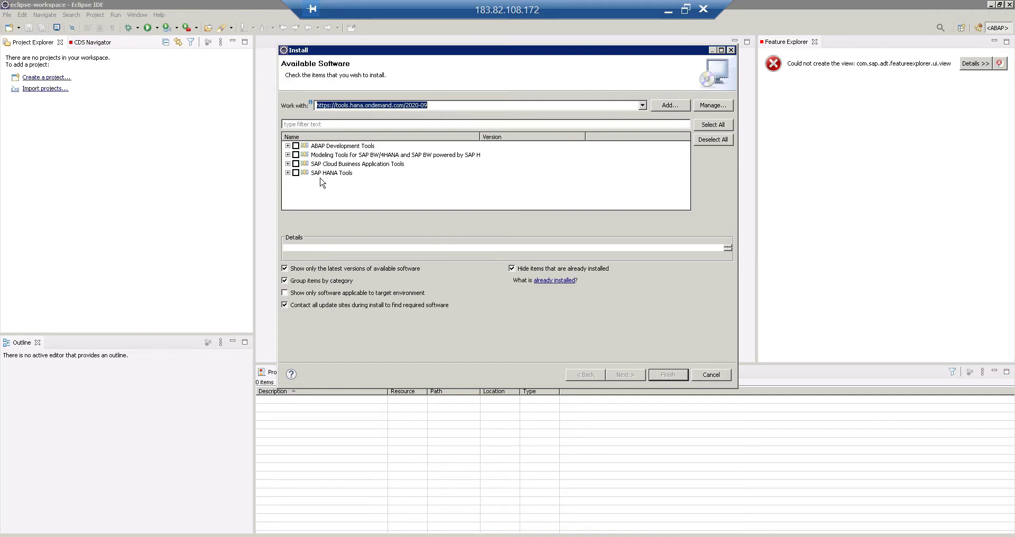
pyautogui.click(296, 146)
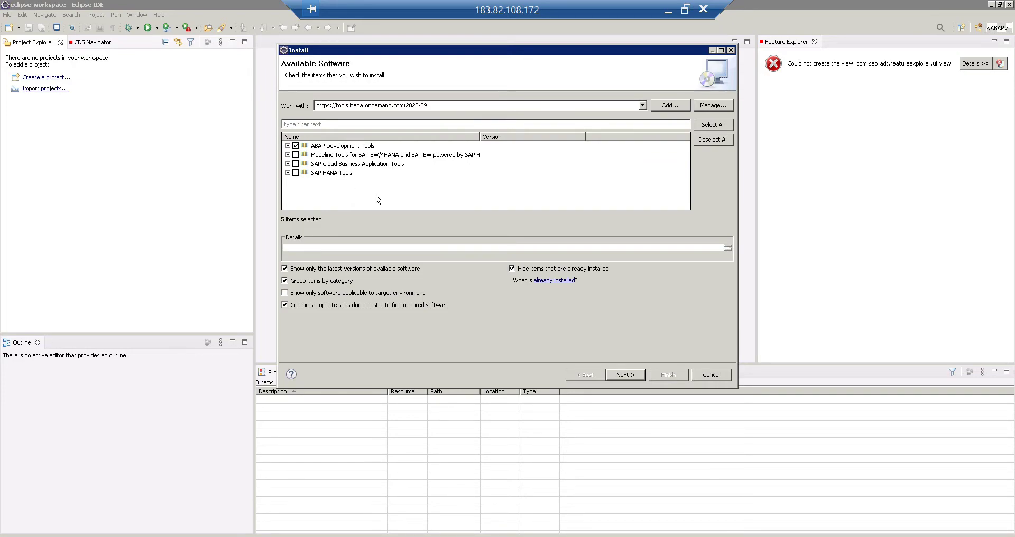
pyautogui.click(629, 377)
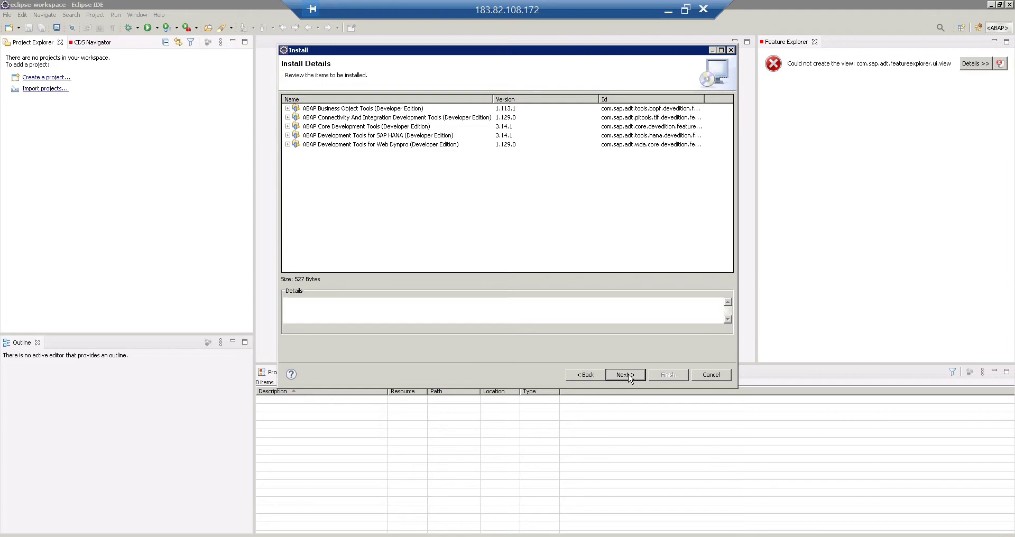
# Confirm the five listed ABAP tools and go on to the license agreements.
pyautogui.click(628, 375)
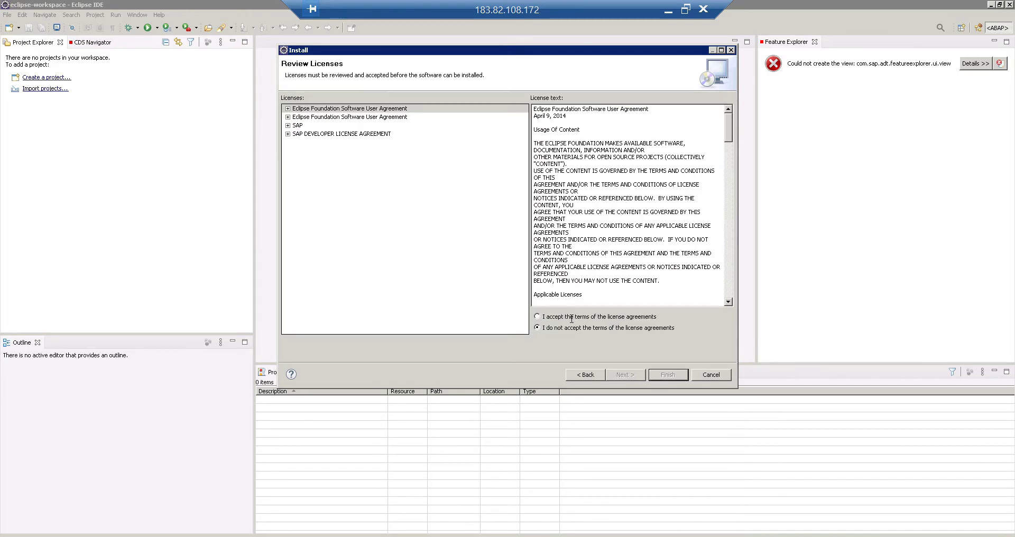
# Accept the licence terms, finish the install, and trust the Eclipse.org Foundation certificate.
pyautogui.click(545, 316)
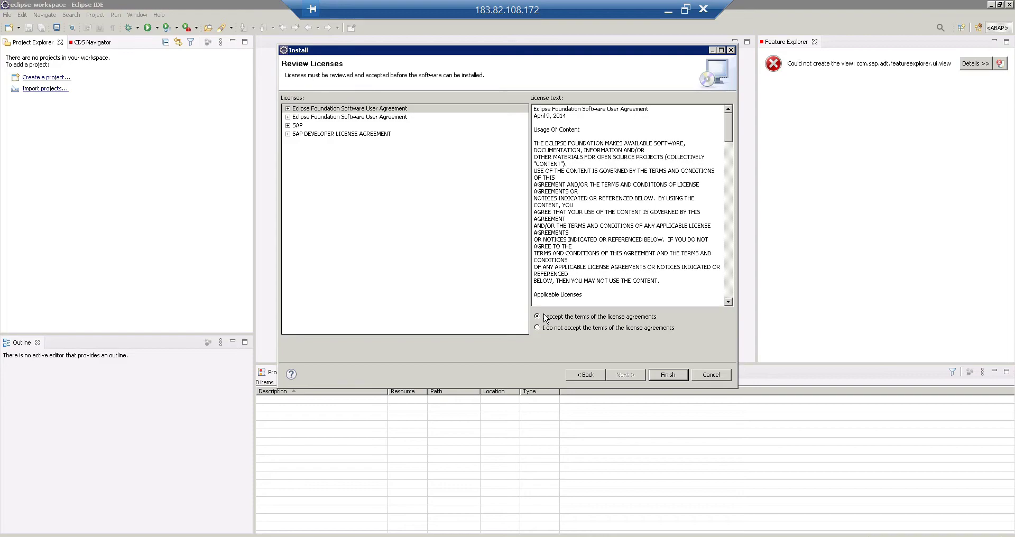
pyautogui.click(668, 377)
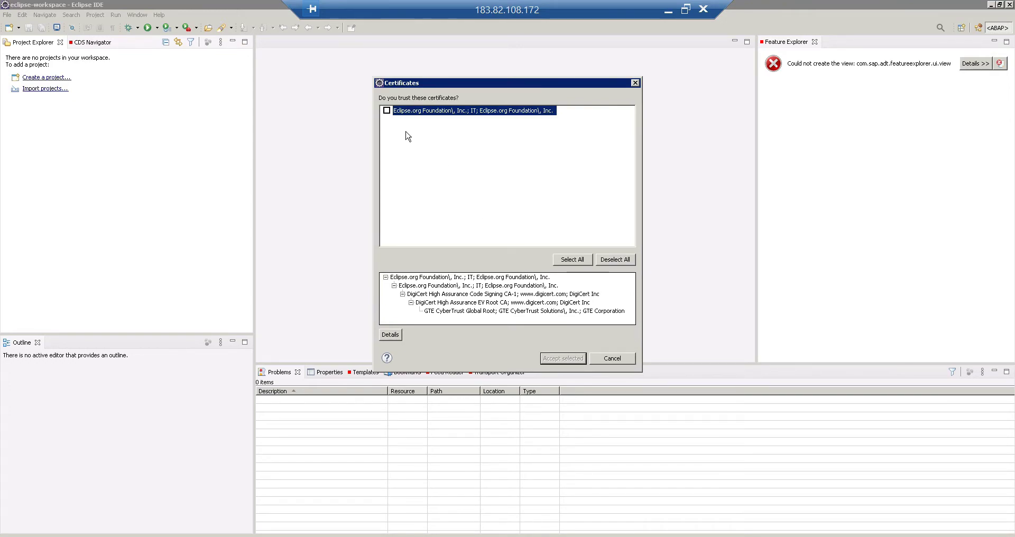
pyautogui.click(387, 110)
pyautogui.click(563, 361)
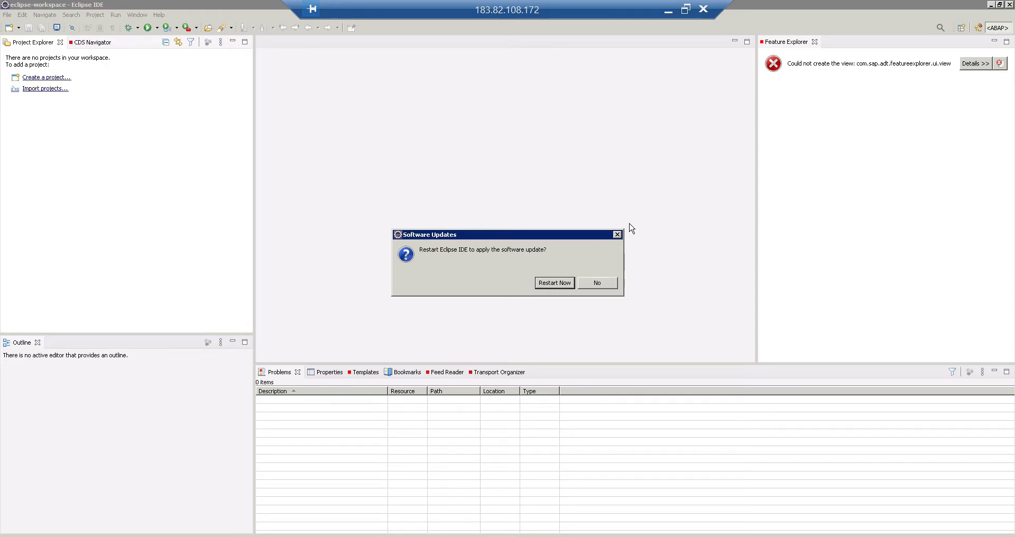
# Restart Eclipse to apply the ABAP Development Tools installation.
pyautogui.click(549, 283)
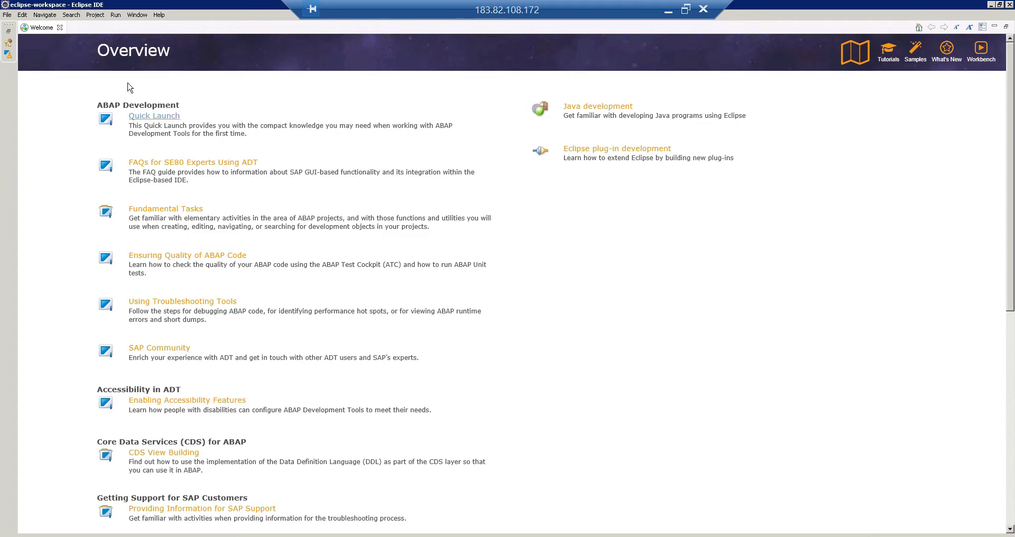
# Close the Welcome page and bring up the New toolbar dropdown.
pyautogui.click(59, 27)
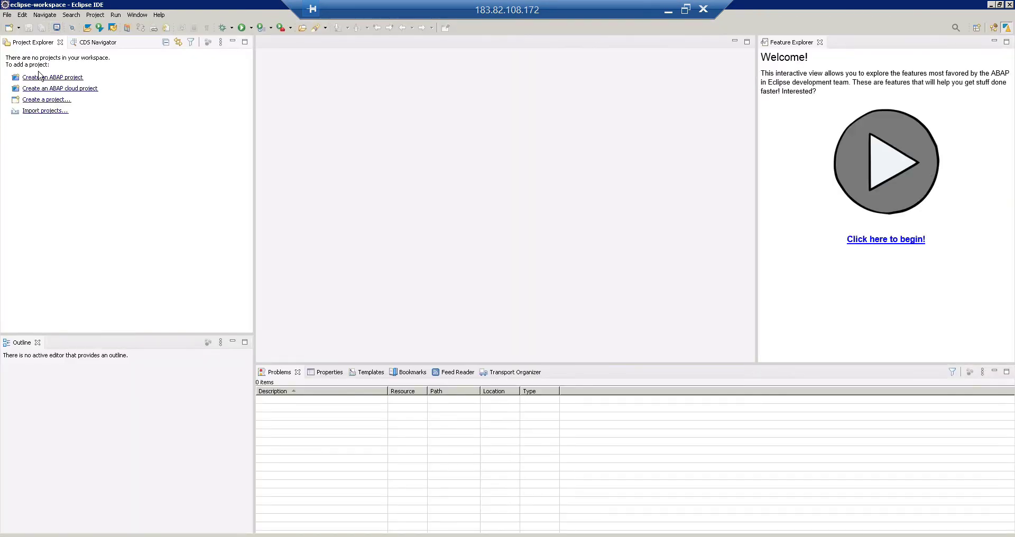
pyautogui.click(19, 28)
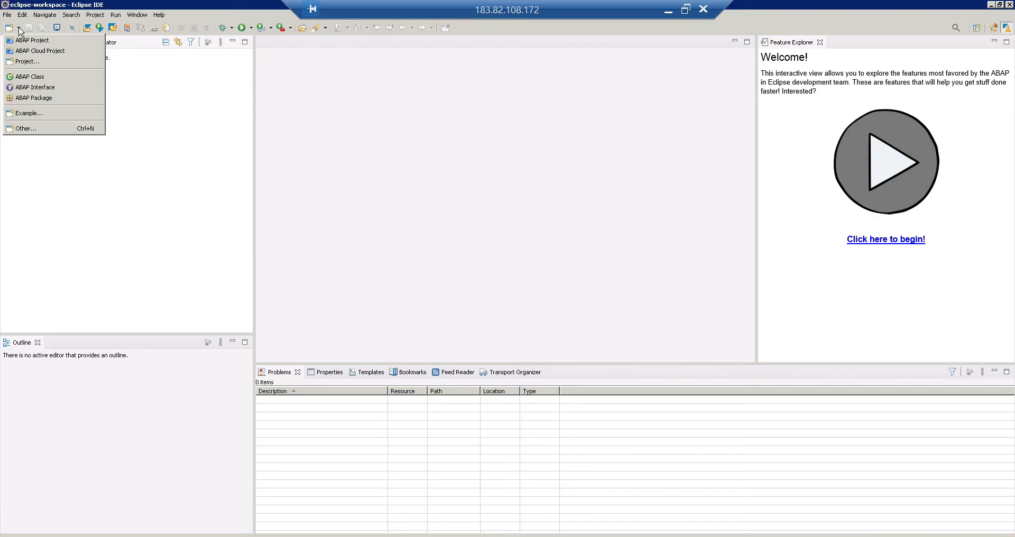
pyautogui.click(417, 152)
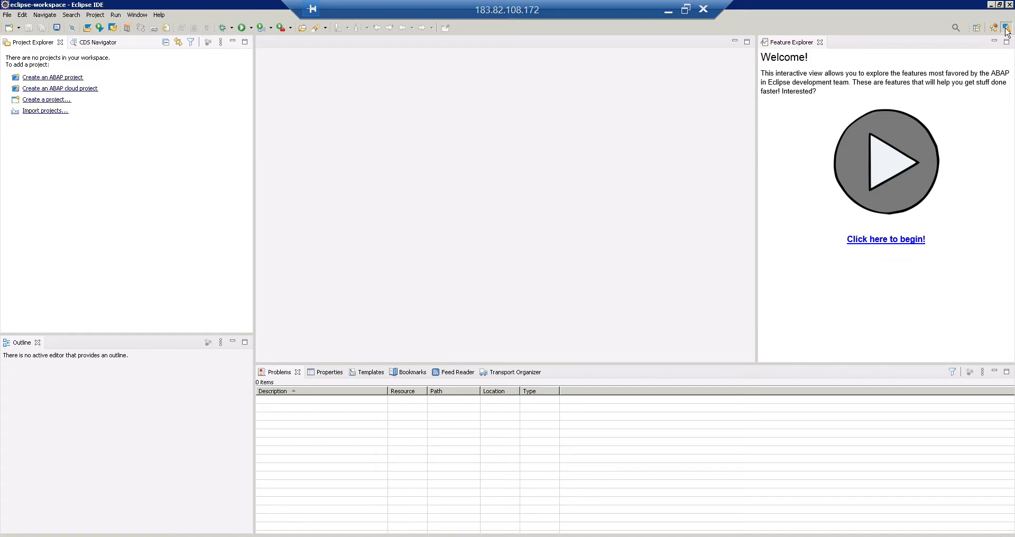
pyautogui.click(19, 28)
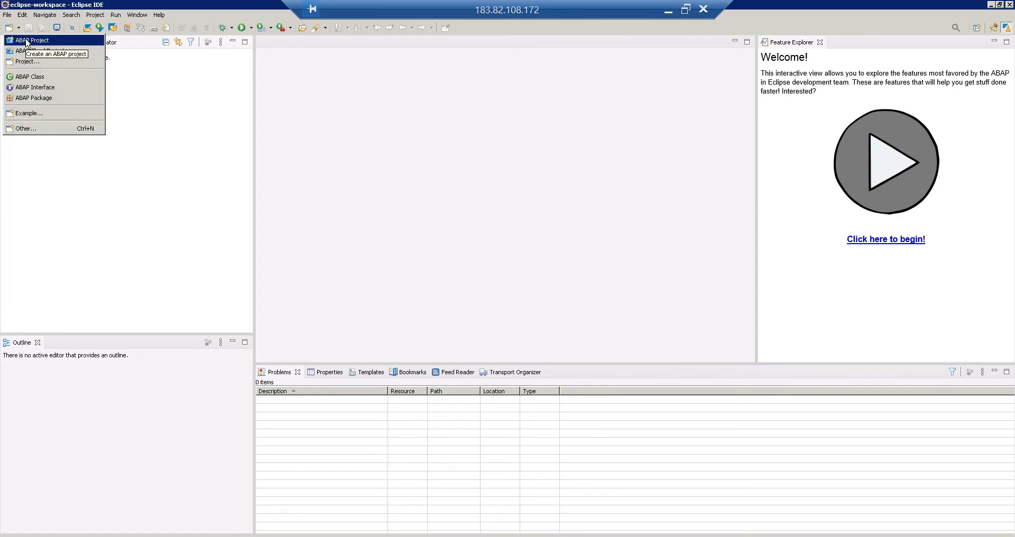
# Start the ABAP Project wizard from New > Other... under the ABAP category.
pyautogui.click(41, 132)
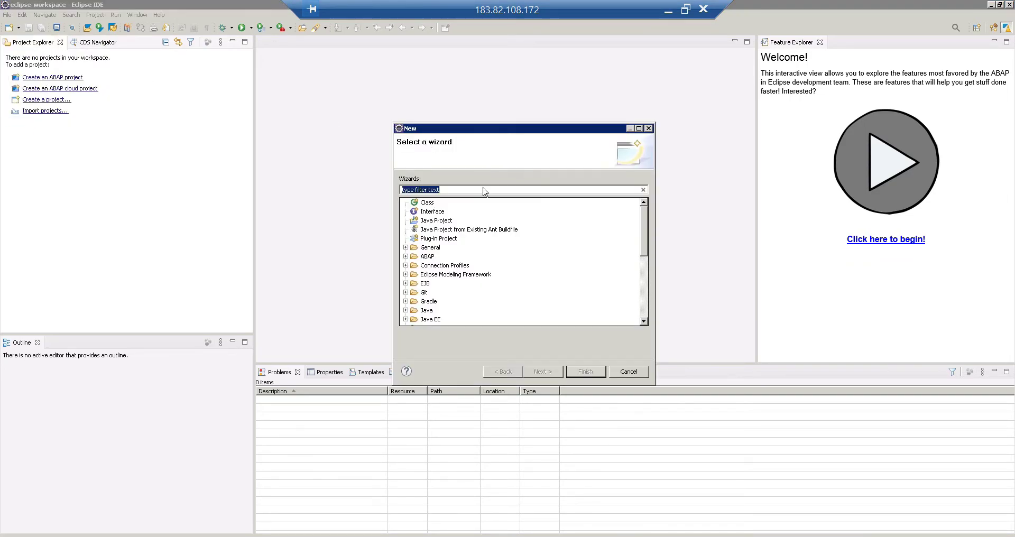
pyautogui.doubleClick(410, 258)
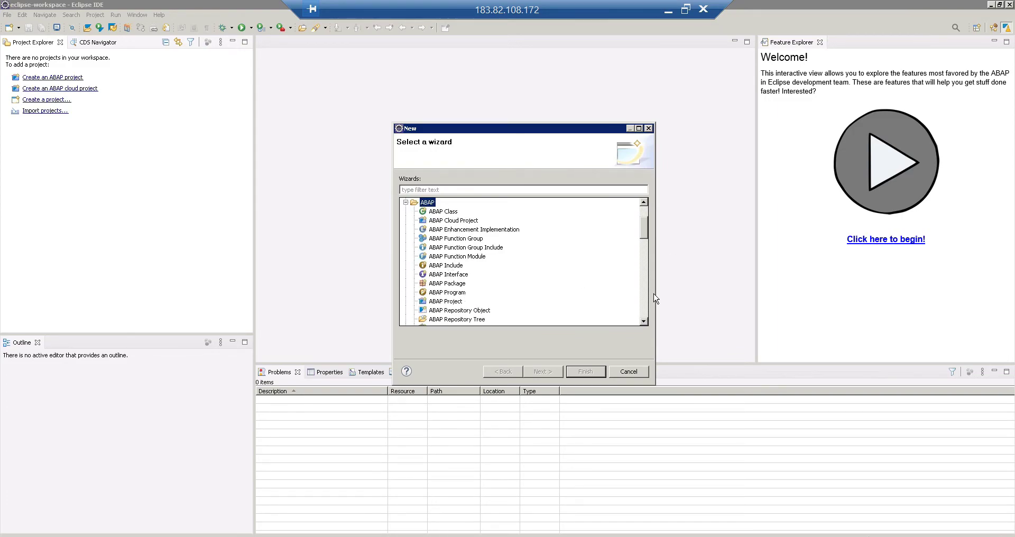
pyautogui.click(643, 299)
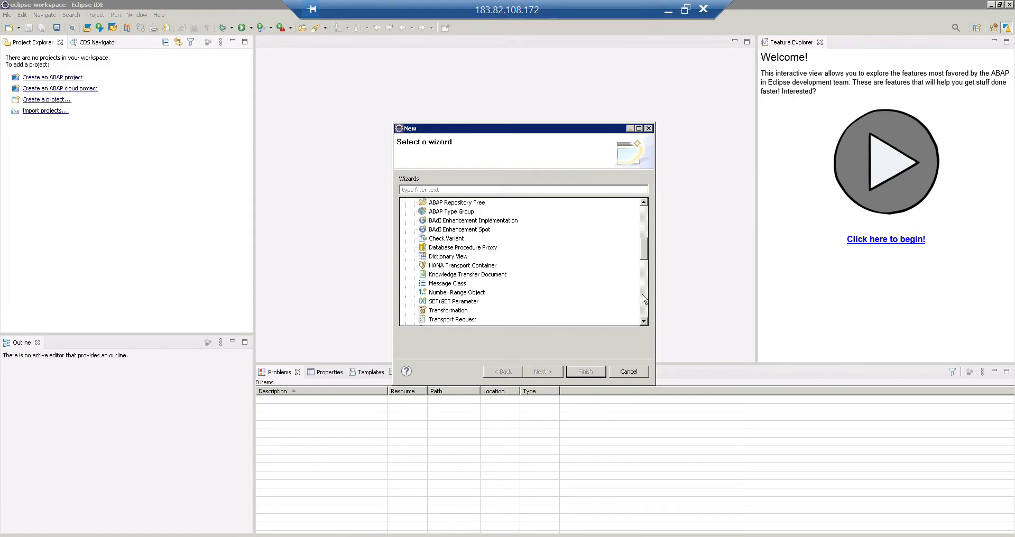
pyautogui.click(643, 220)
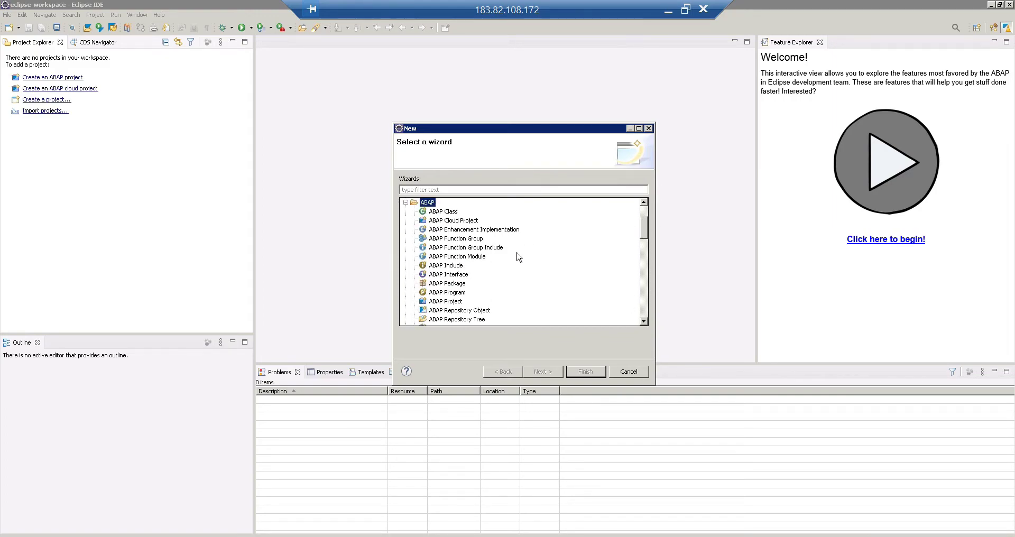
pyautogui.click(449, 302)
pyautogui.click(543, 371)
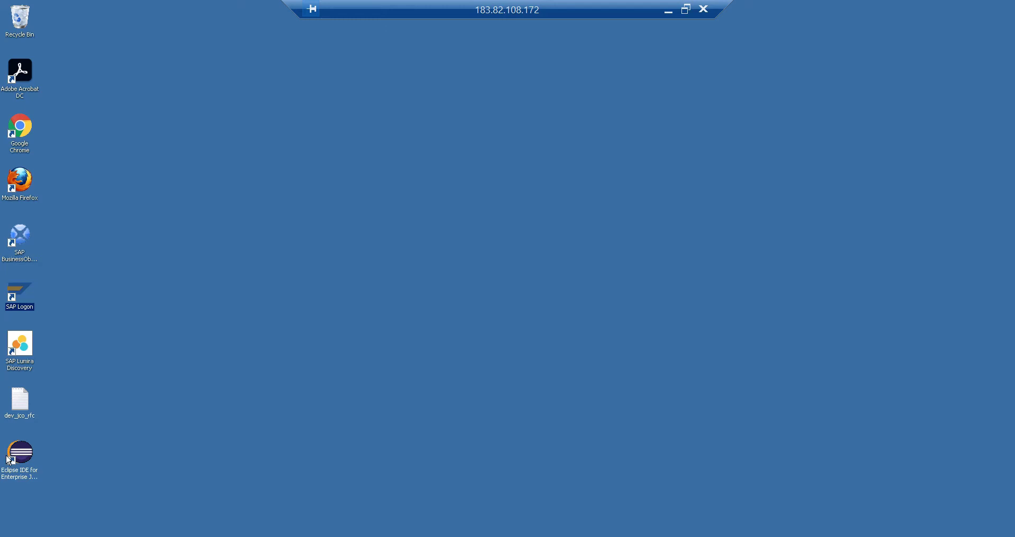
# Launch SAP Logon 760 to check its connection list, then return to Eclipse's wizard.
pyautogui.doubleClick(18, 290)
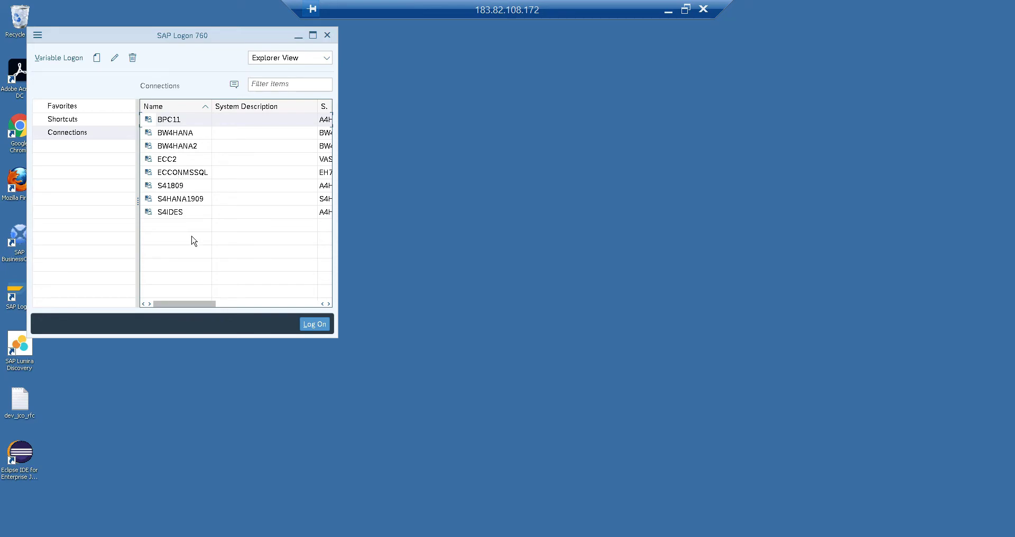
pyautogui.click(179, 535)
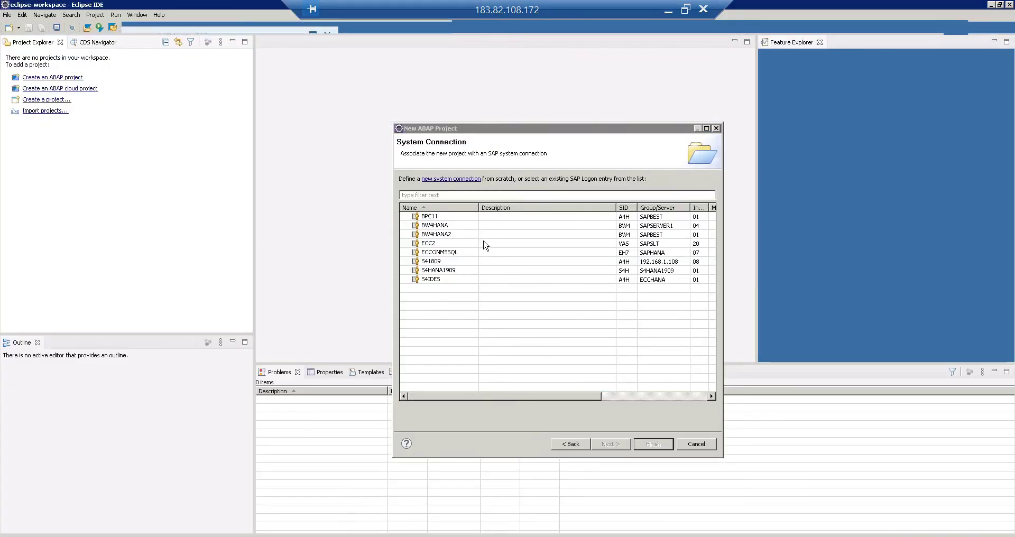
# Choose the S4HANA1909 connection and log on to client 800 with the account password.
pyautogui.click(442, 271)
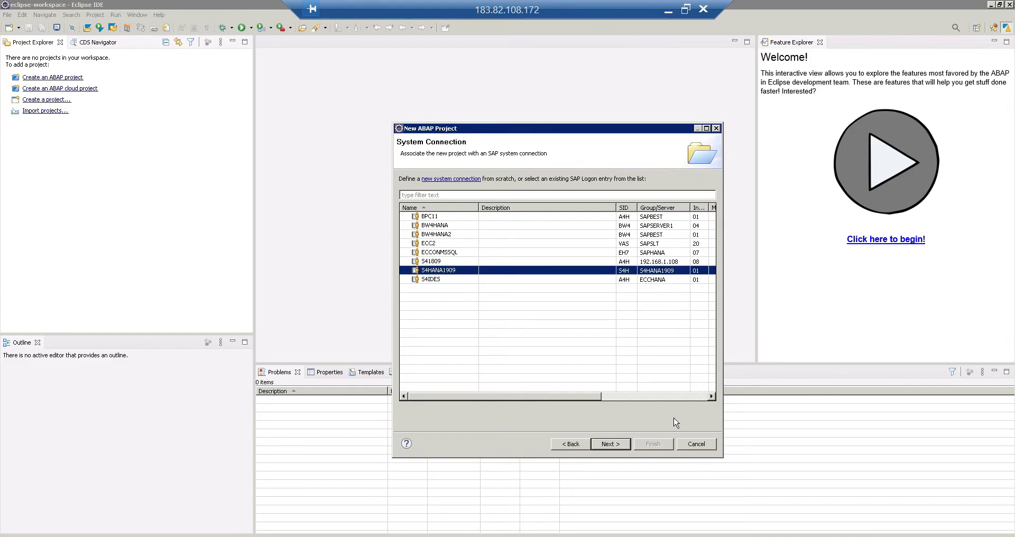
pyautogui.click(609, 444)
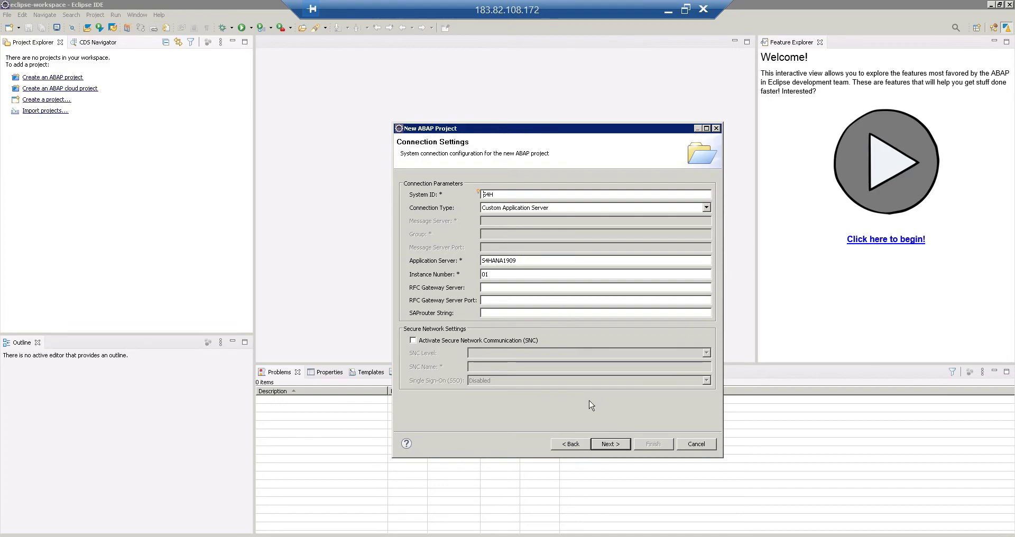
pyautogui.click(609, 445)
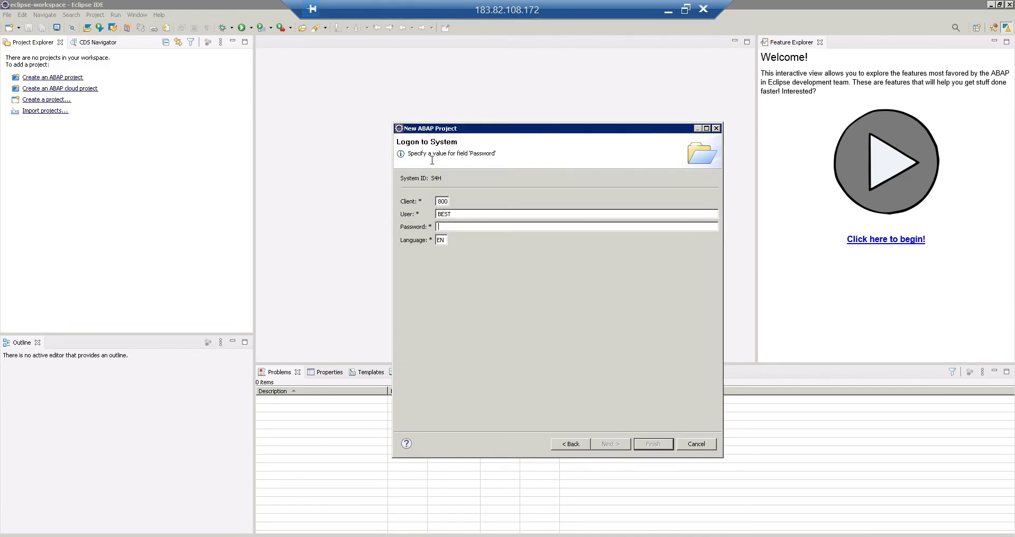
pyautogui.write('**********')
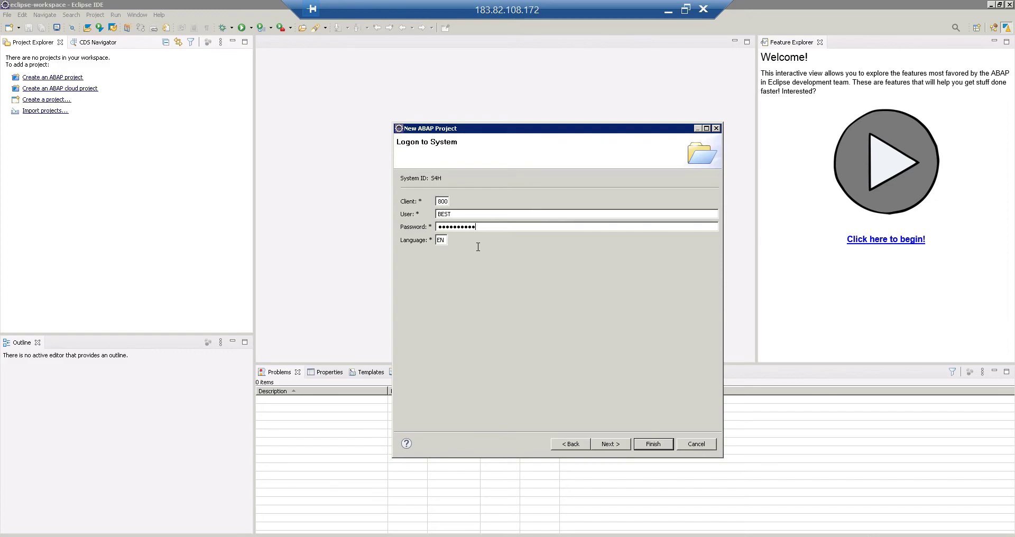
pyautogui.click(614, 445)
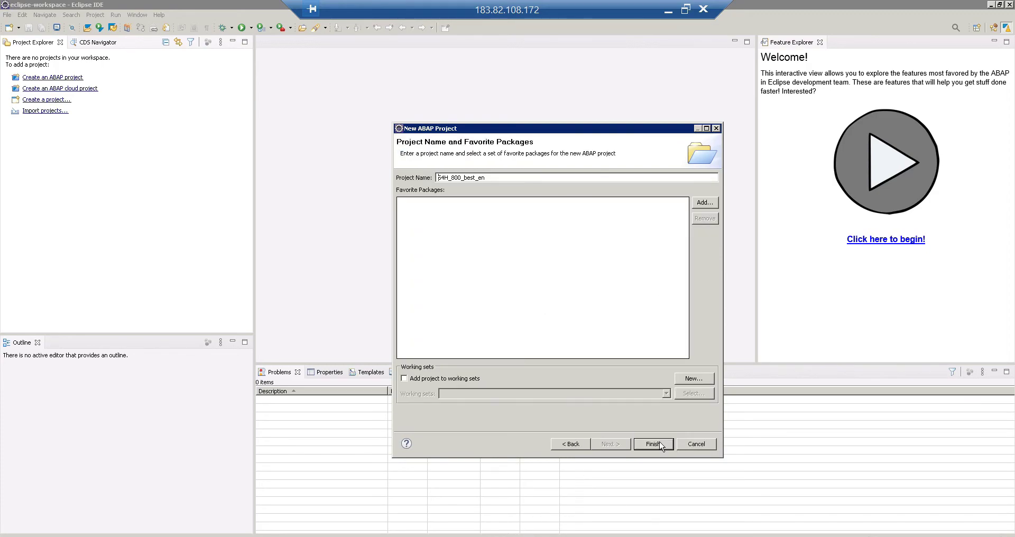
# Finish project S4H_800_best_en and expand it to show Local Objects ($TMP) and Favorite Packages.
pyautogui.click(654, 444)
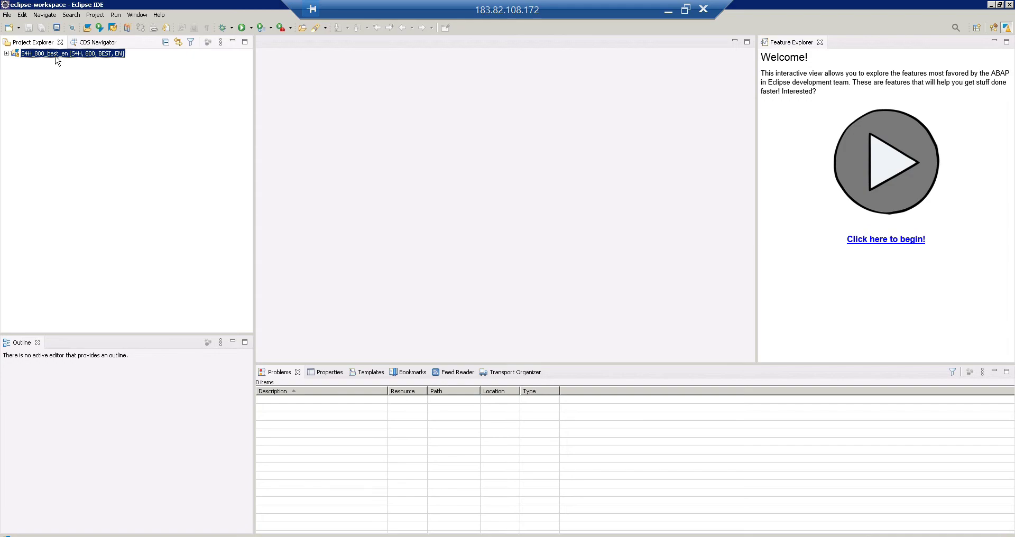
pyautogui.click(6, 54)
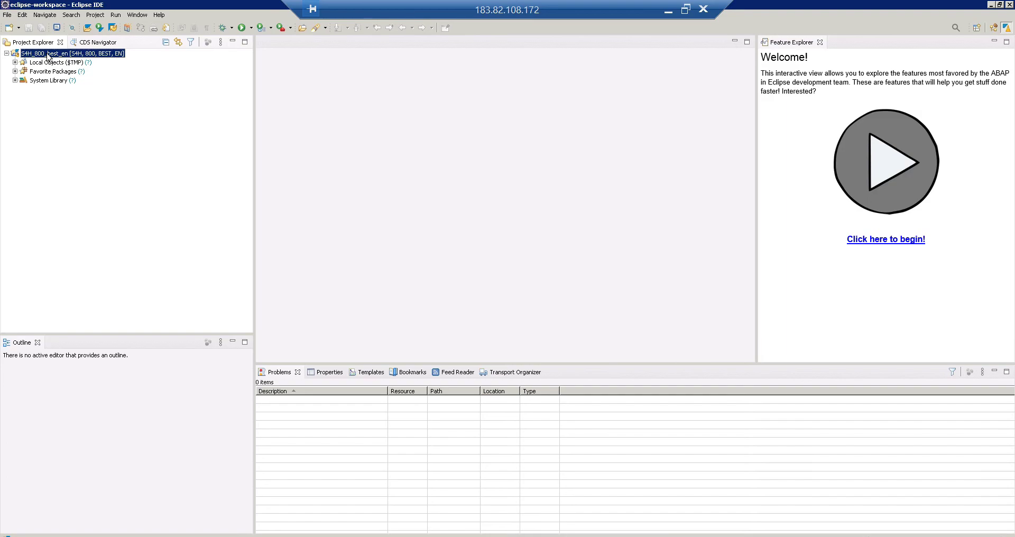
pyautogui.click(15, 72)
pyautogui.click(56, 63)
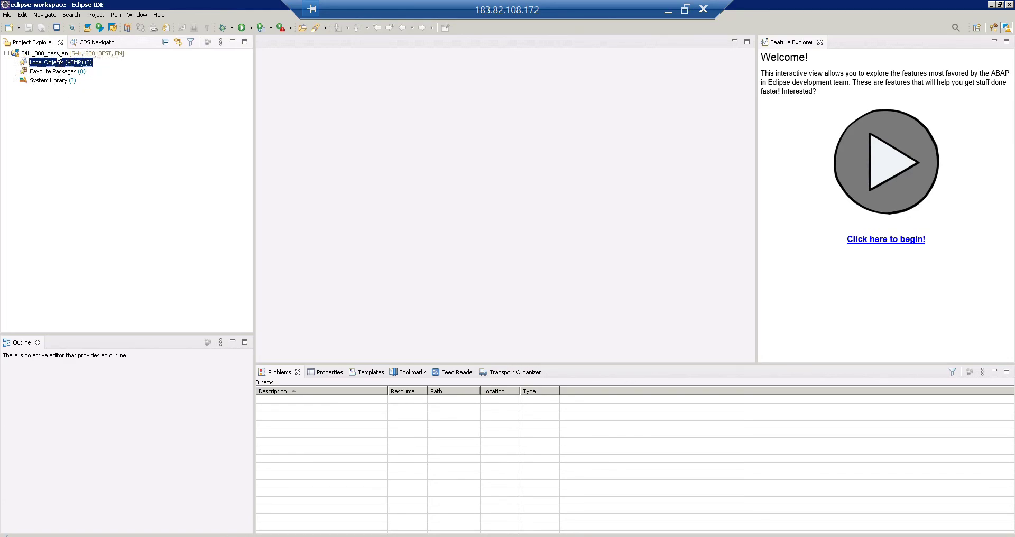
pyautogui.click(56, 54)
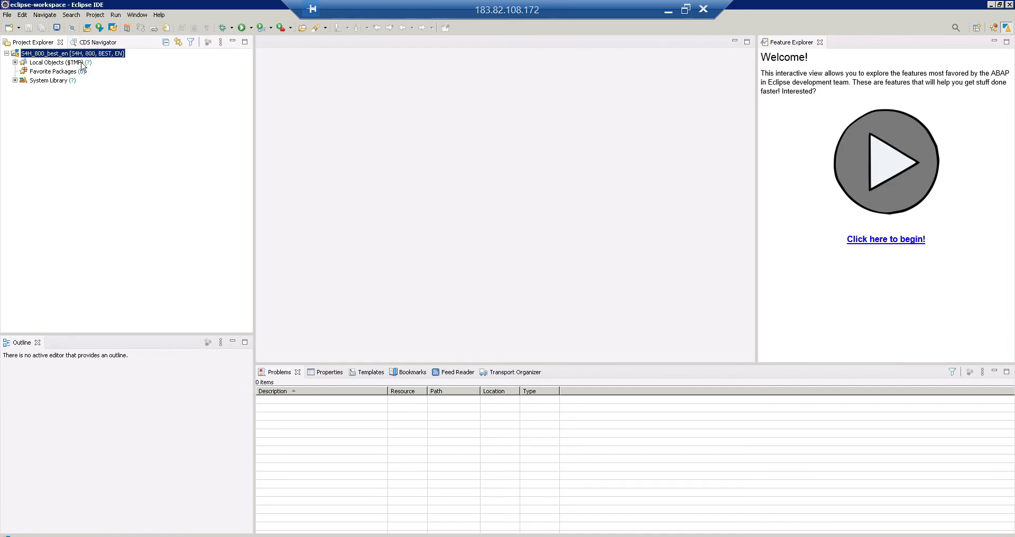
# Start the ABAP Program wizard from the project's context menu.
pyautogui.rightClick(56, 55)
pyautogui.moveTo(82, 63)
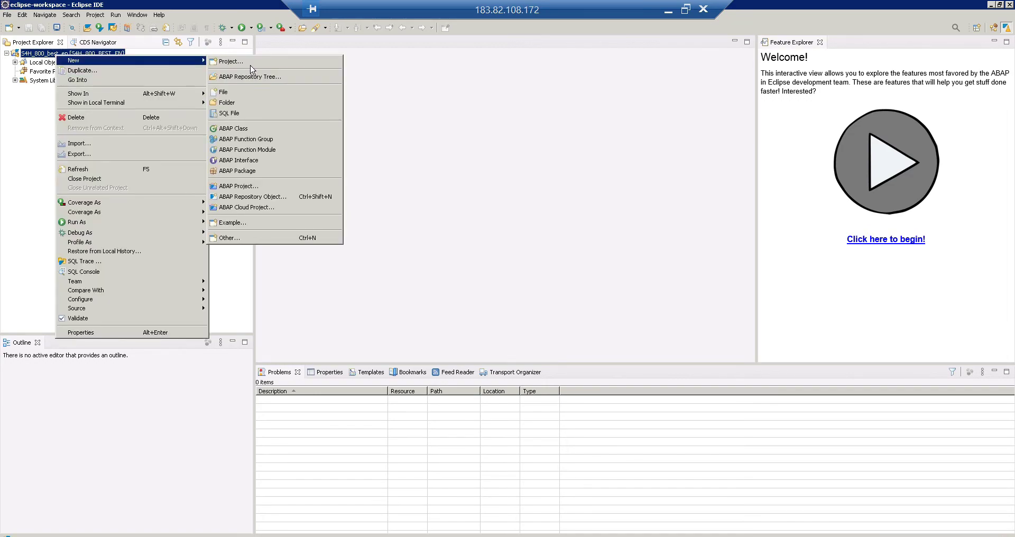
pyautogui.click(246, 238)
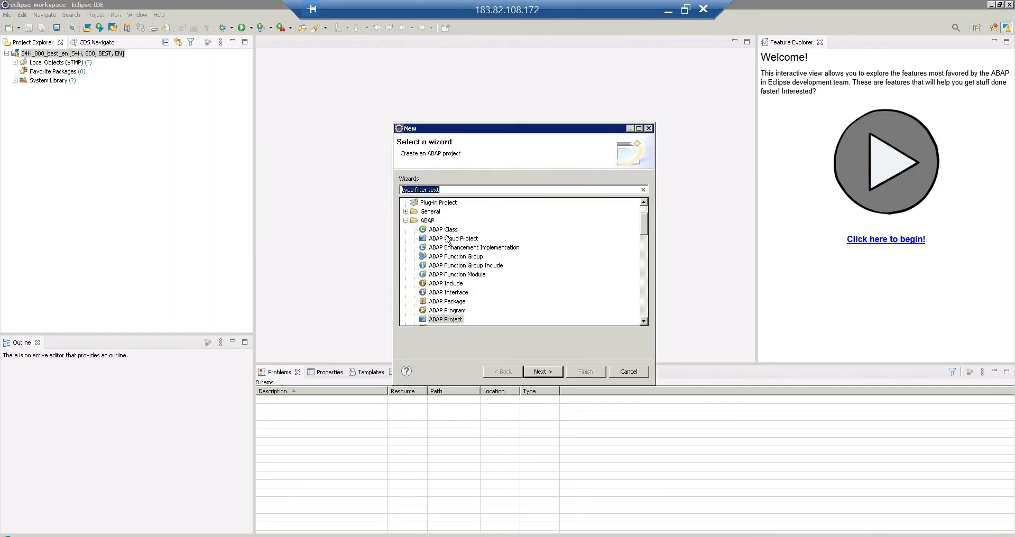
pyautogui.click(447, 231)
pyautogui.click(454, 265)
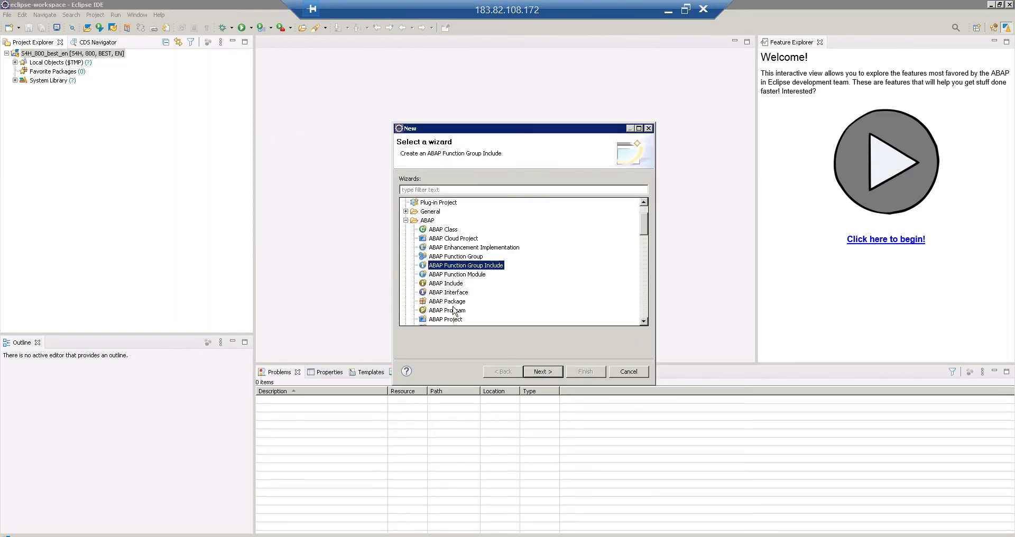
pyautogui.click(449, 310)
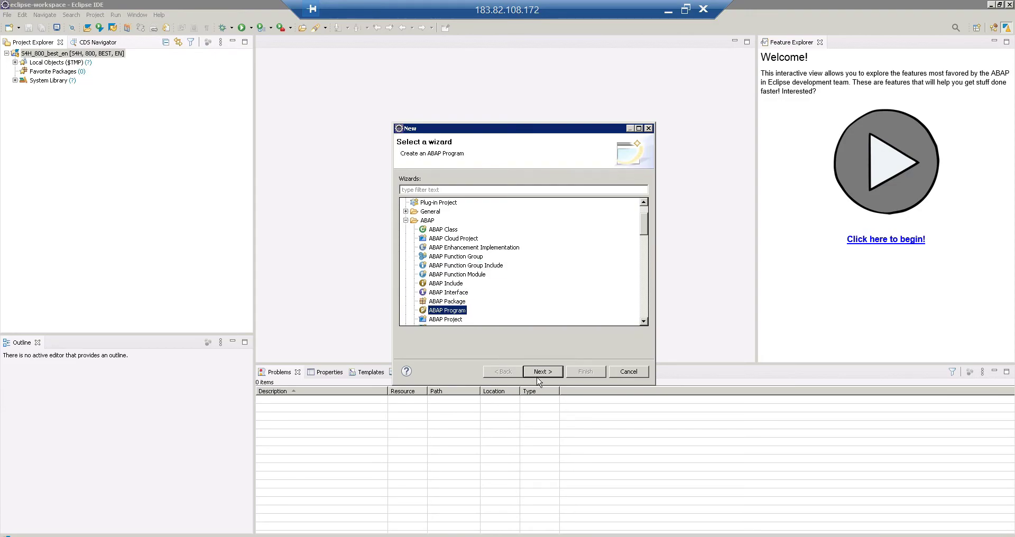
pyautogui.click(541, 371)
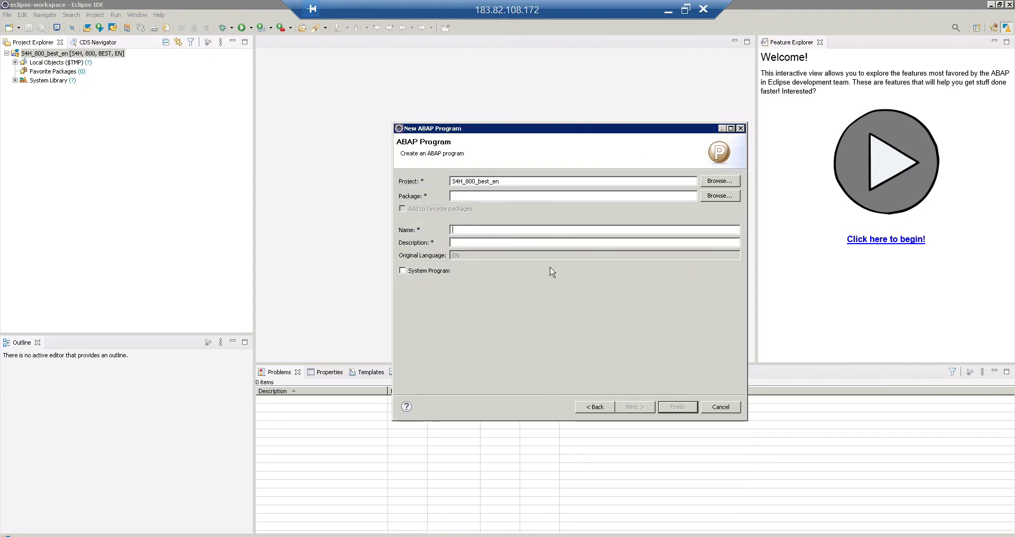
# Create program ZJI_TEST with description 'test' in package $TMP.
pyautogui.write('Zji_test')
pyautogui.press('Tab')
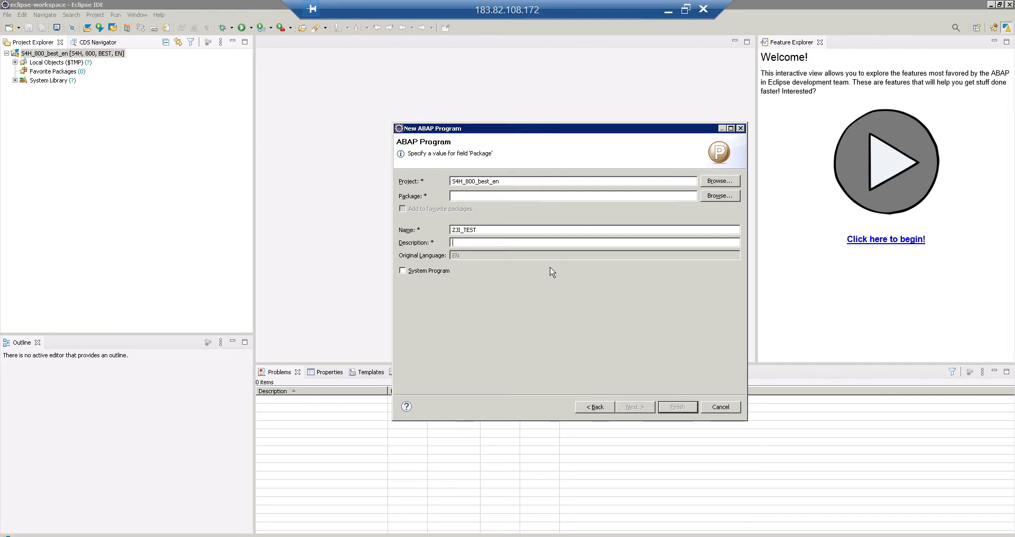
pyautogui.write('test')
pyautogui.click(484, 196)
pyautogui.write('$tmp')
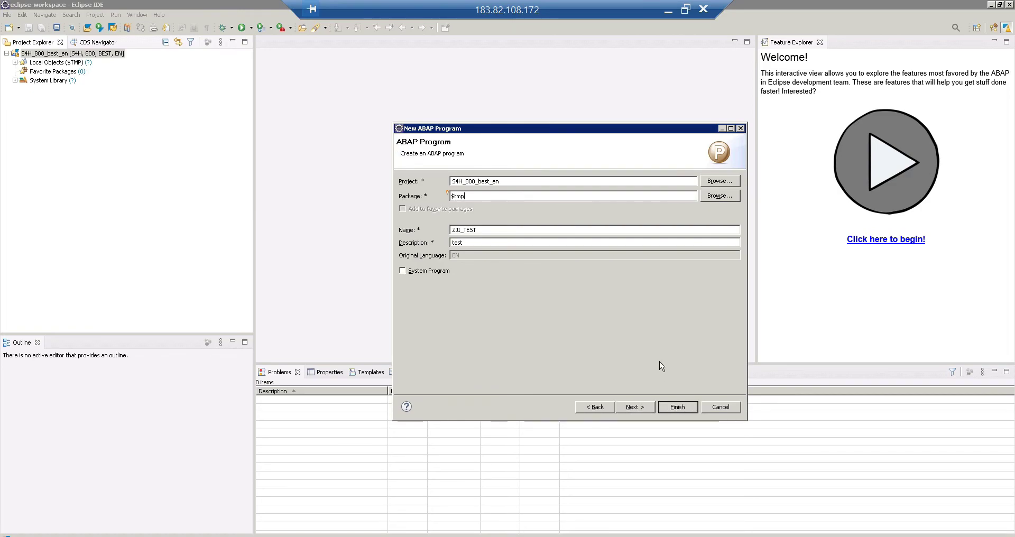
pyautogui.click(636, 407)
pyautogui.click(663, 408)
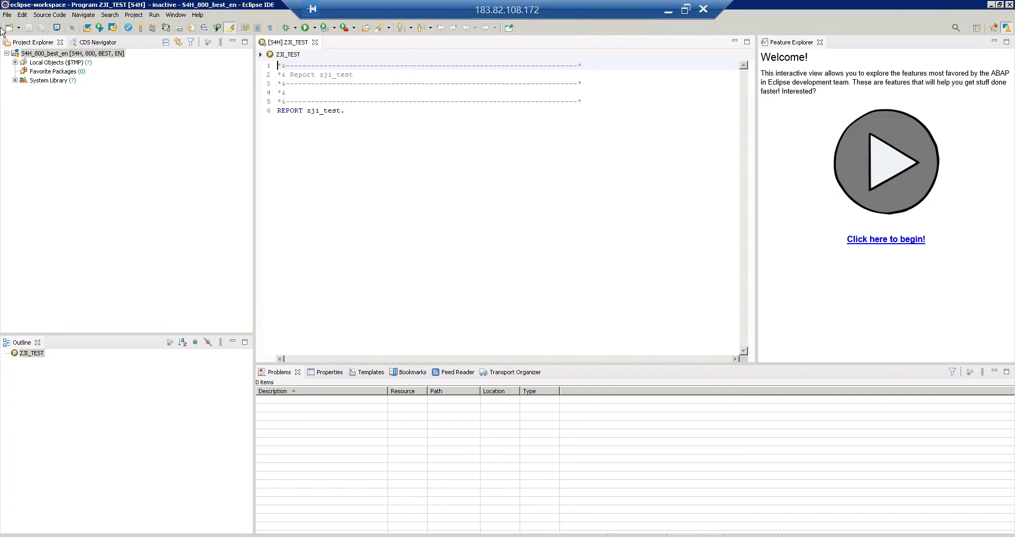
pyautogui.click(6, 53)
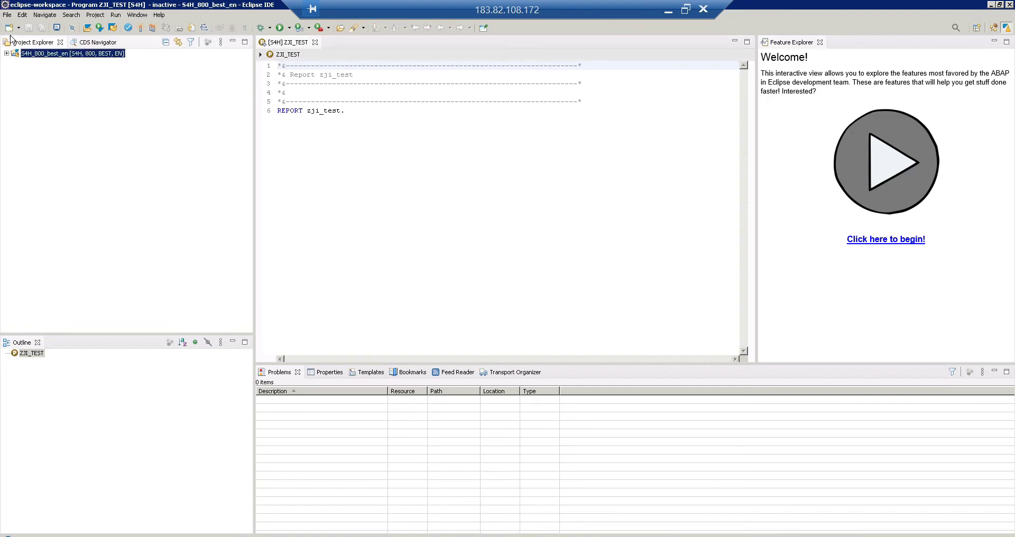
pyautogui.click(18, 28)
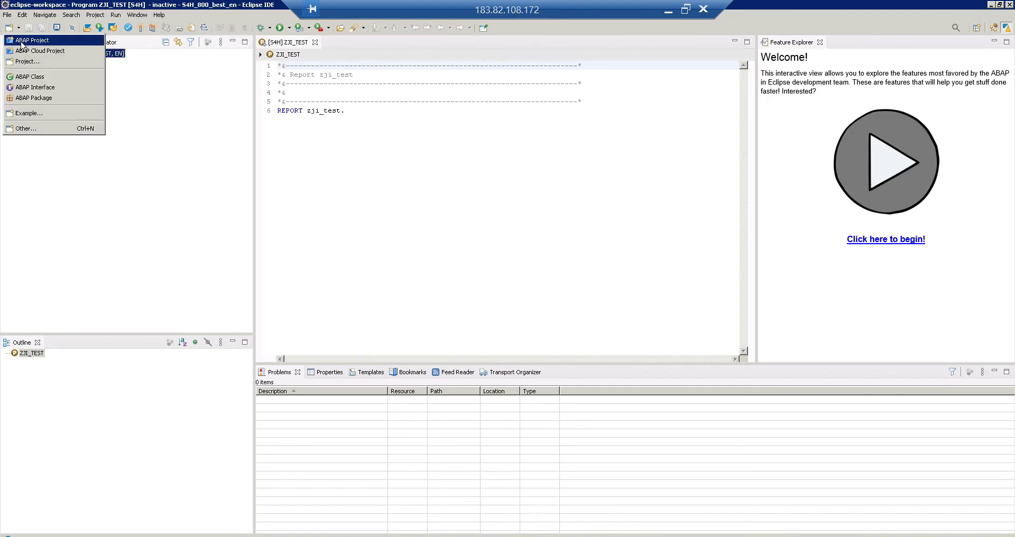
pyautogui.click(24, 40)
pyautogui.click(397, 163)
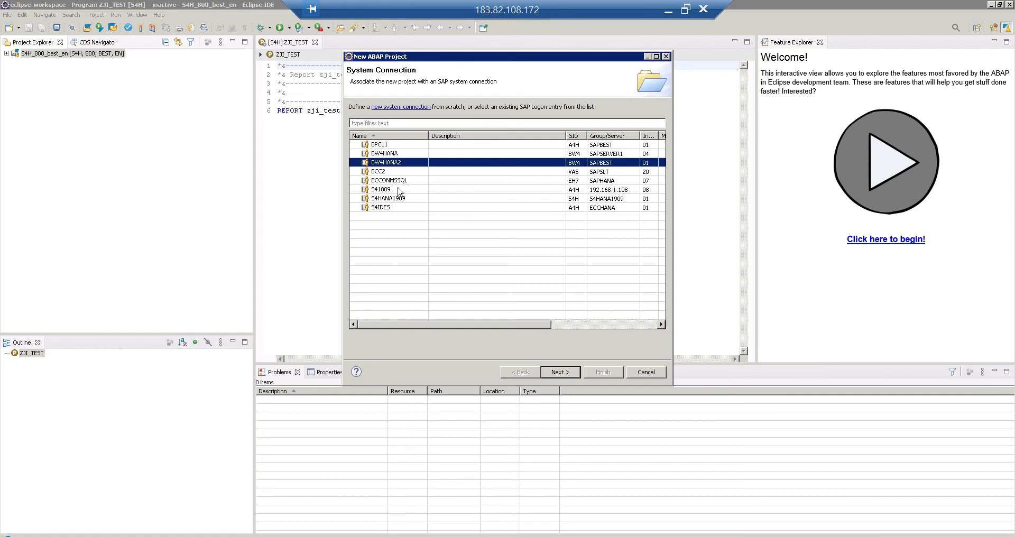
pyautogui.click(646, 372)
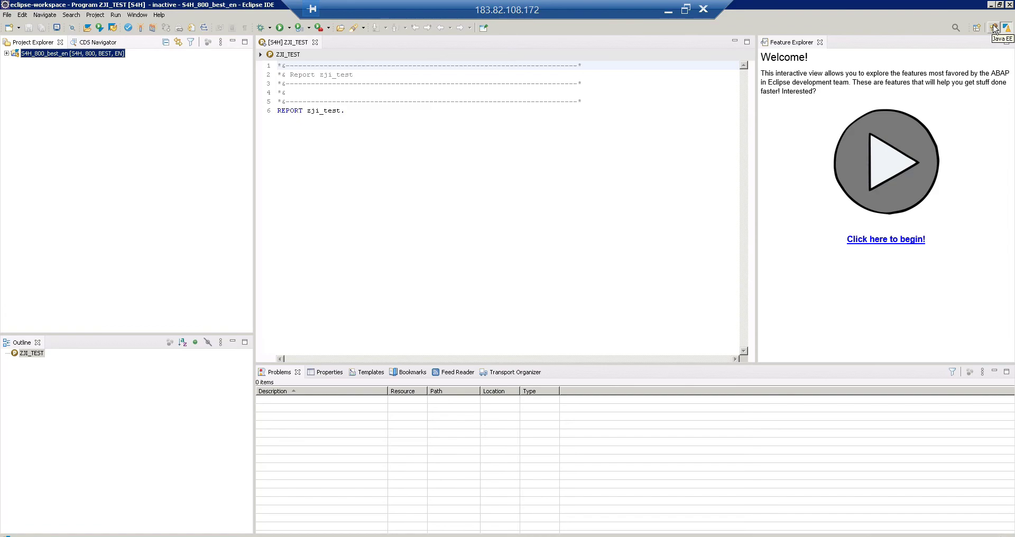
pyautogui.click(137, 16)
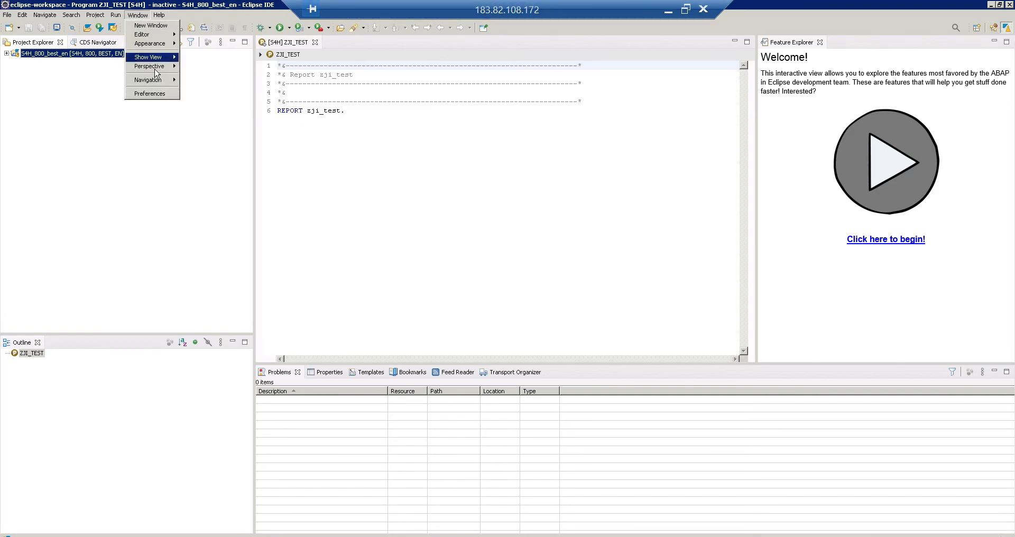
pyautogui.moveTo(156, 67)
pyautogui.moveTo(211, 68)
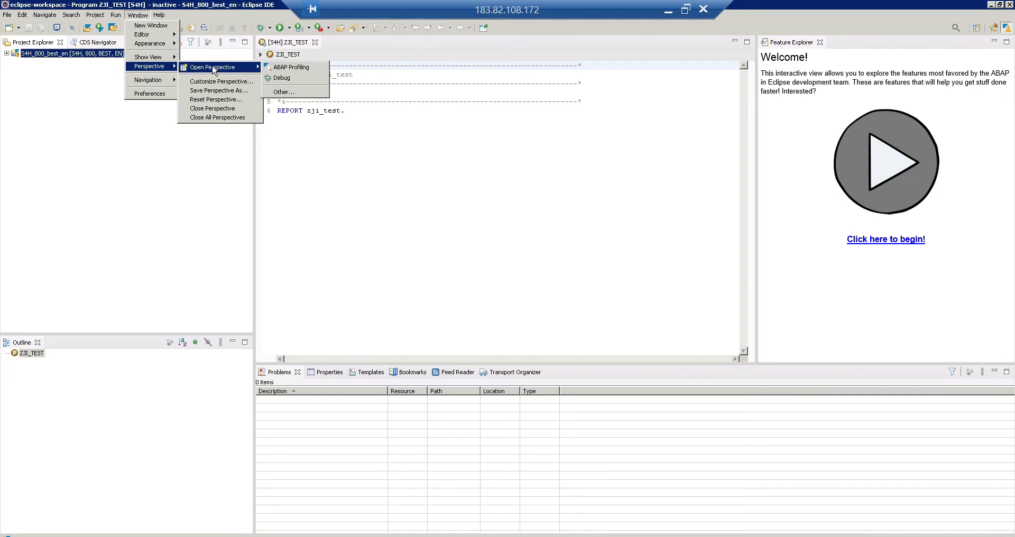
pyautogui.click(282, 92)
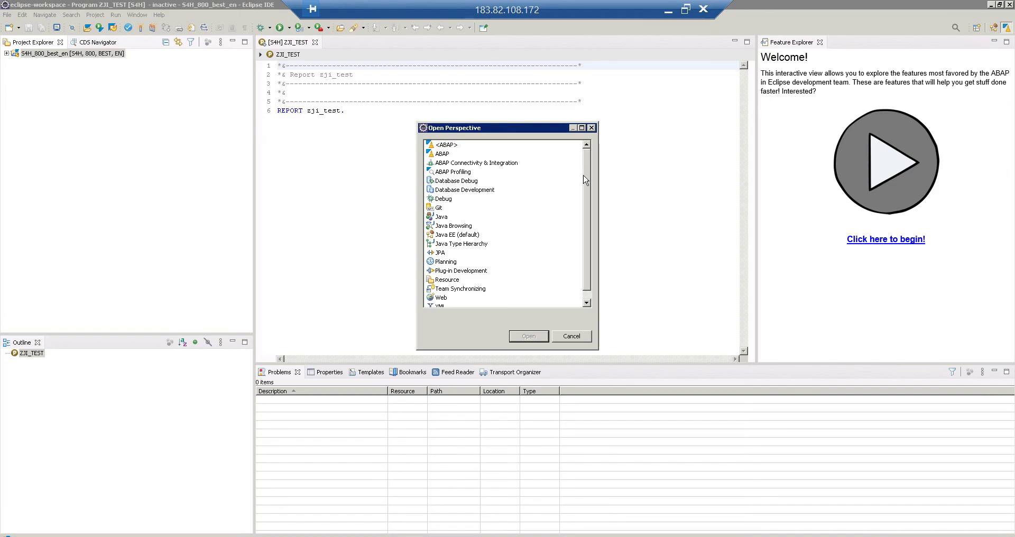
pyautogui.scroll(-1, 589, 237)
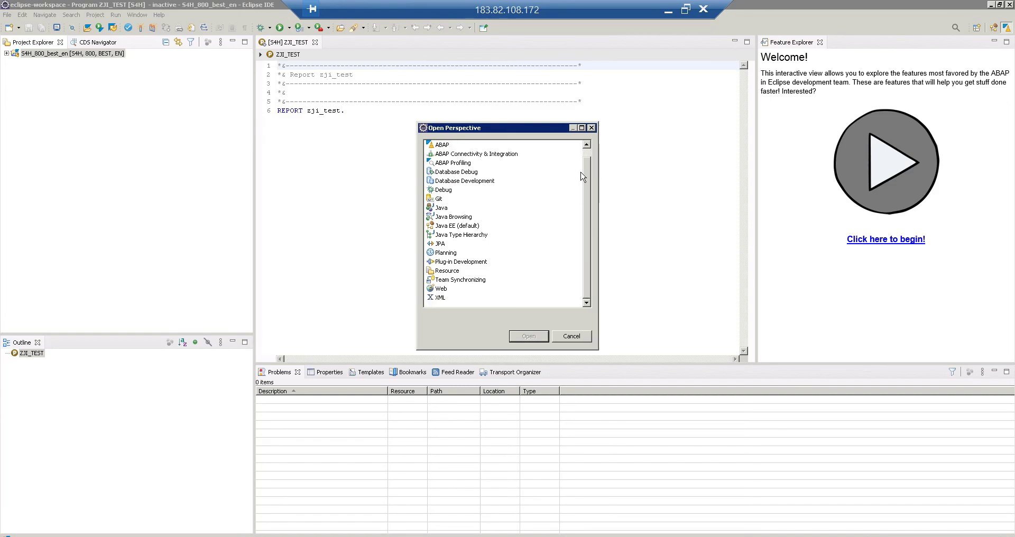
pyautogui.scroll(1, 582, 169)
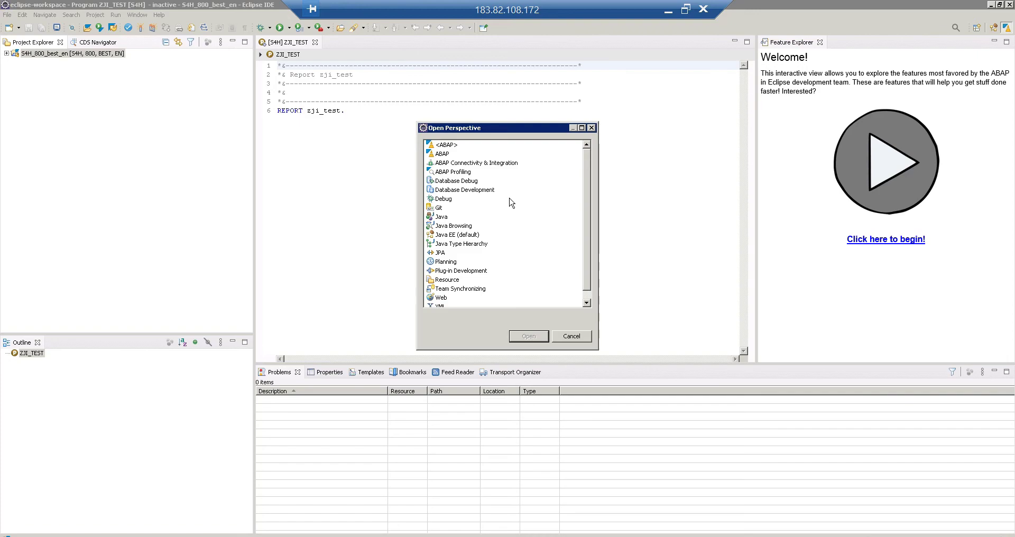
pyautogui.click(573, 339)
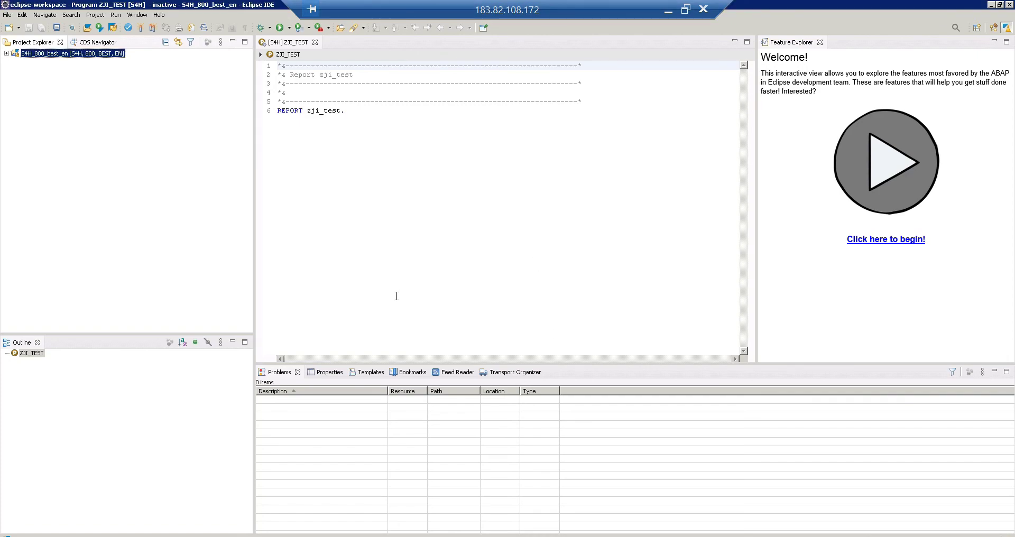
# Start SAP HANA Studio from Windows search and launch the hdbstudio workspace.
pyautogui.press('super')
pyautogui.write('hana')
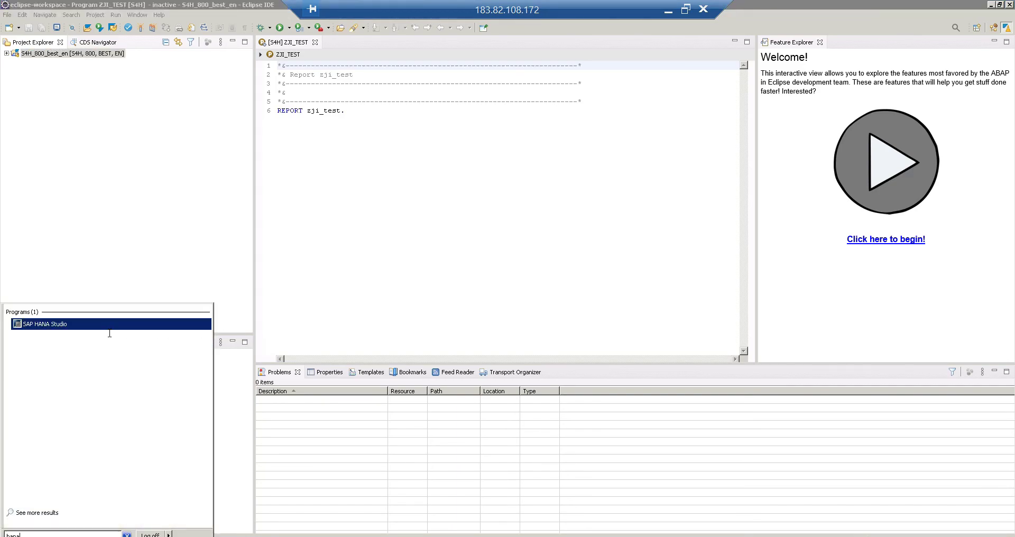
pyautogui.click(46, 326)
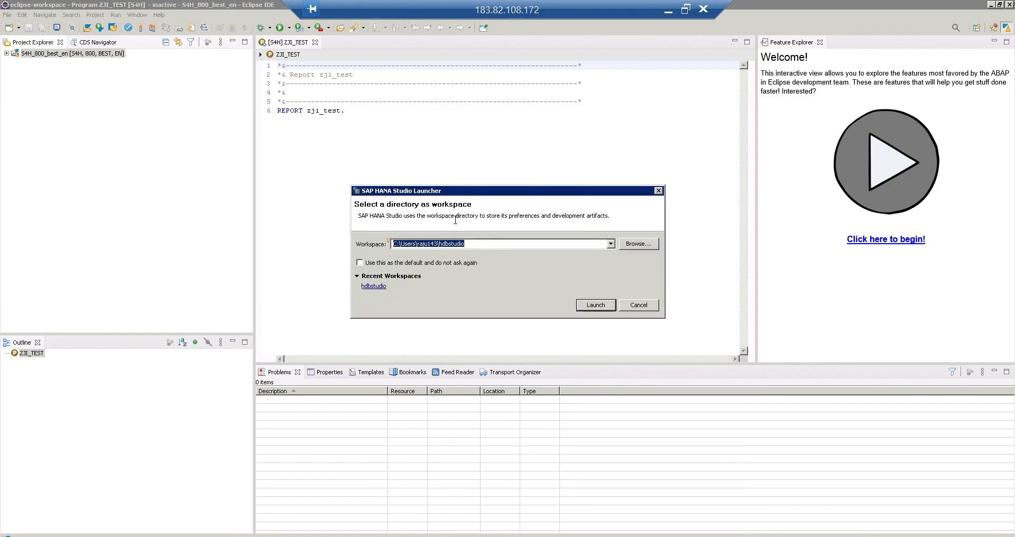
pyautogui.click(593, 308)
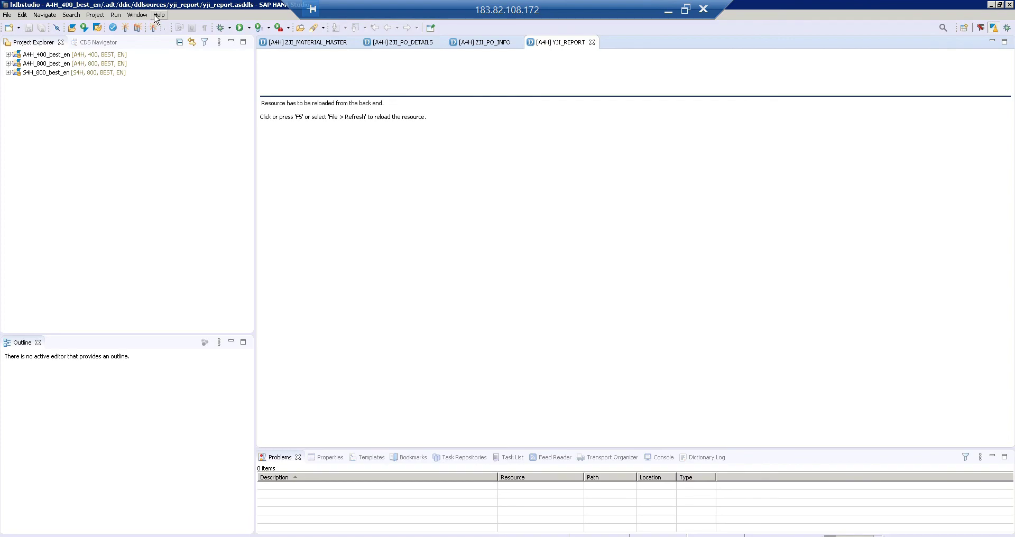
# Open the SAP HANA Administration Console perspective via Window > Perspective > Open Perspective > Other….
pyautogui.click(138, 15)
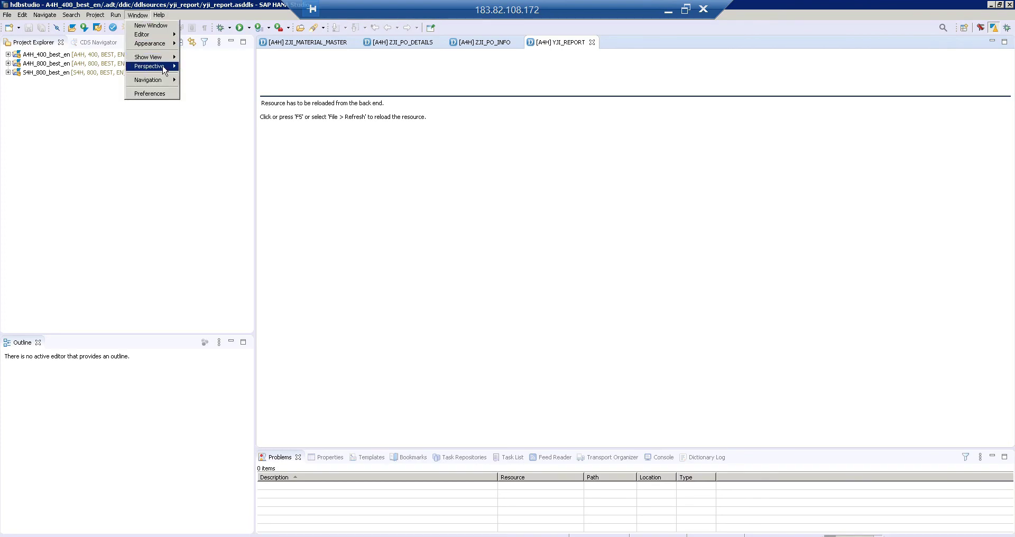
pyautogui.moveTo(164, 66)
pyautogui.moveTo(216, 67)
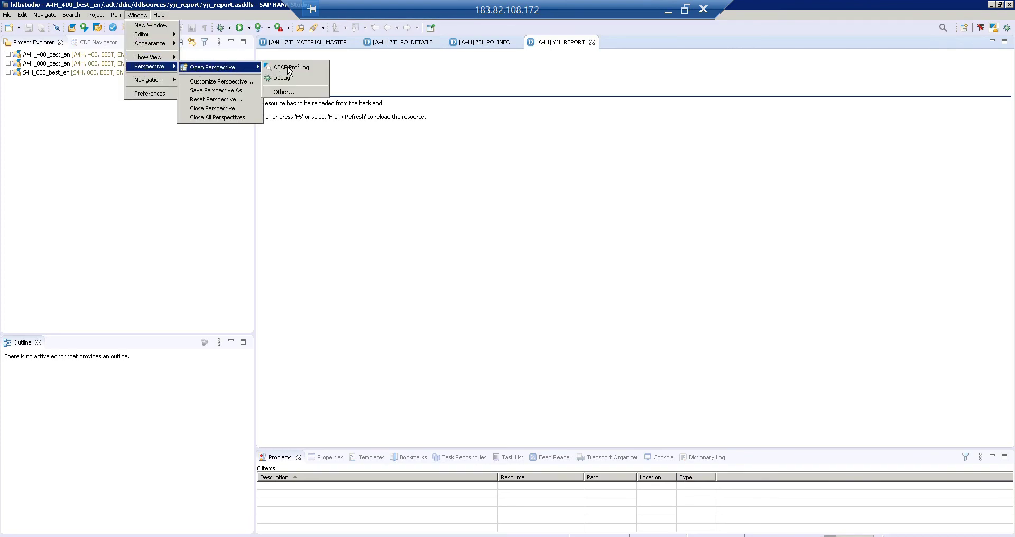
pyautogui.click(295, 93)
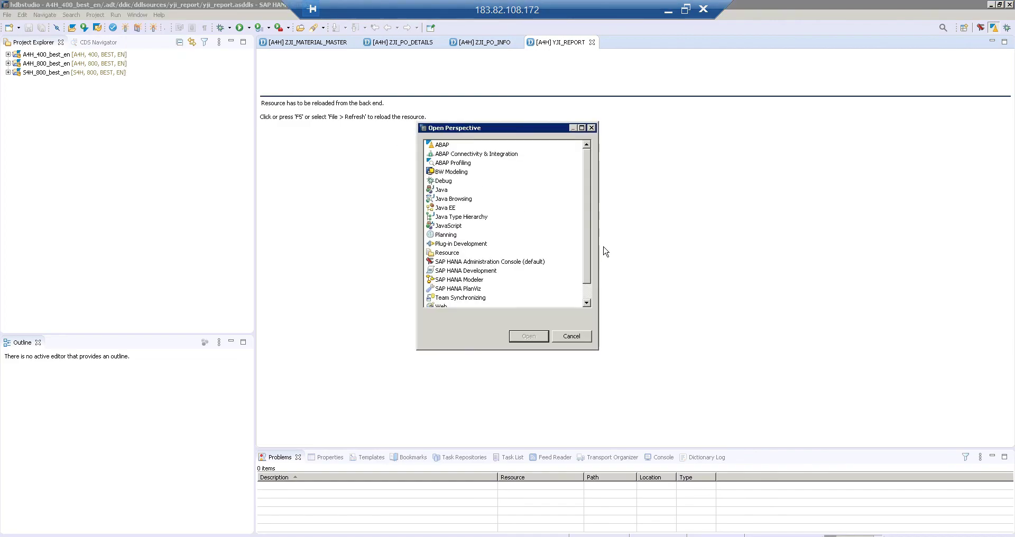
pyautogui.click(449, 174)
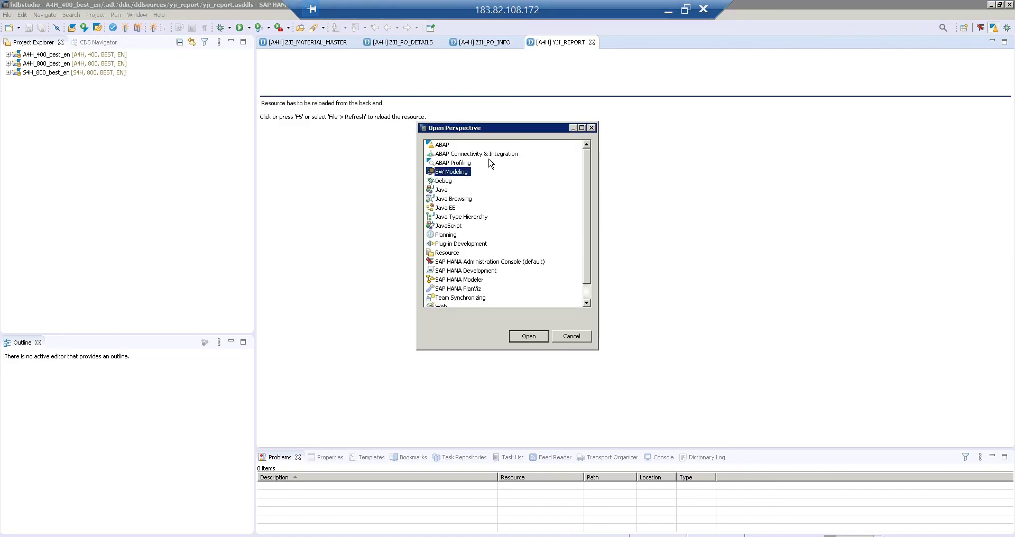
pyautogui.click(510, 262)
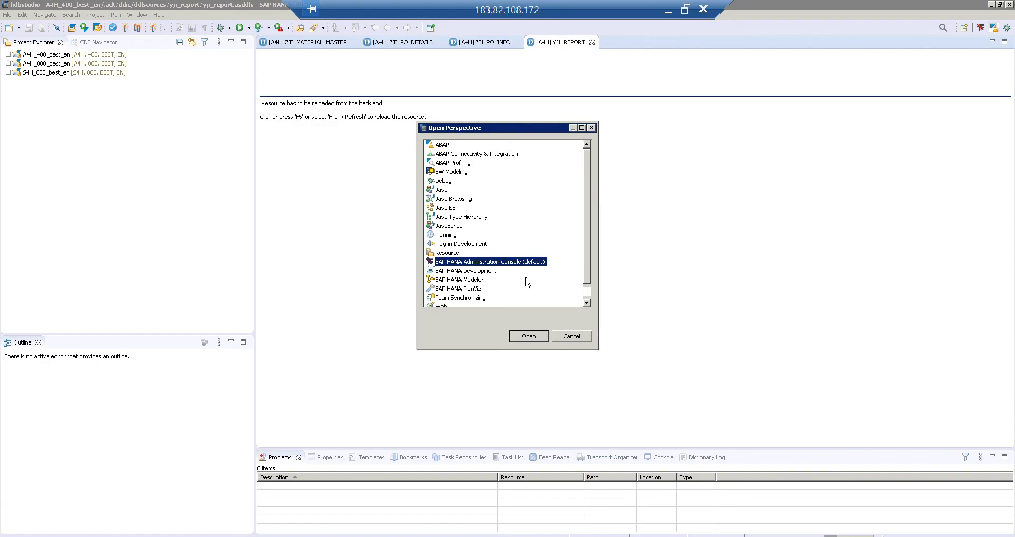
pyautogui.click(570, 335)
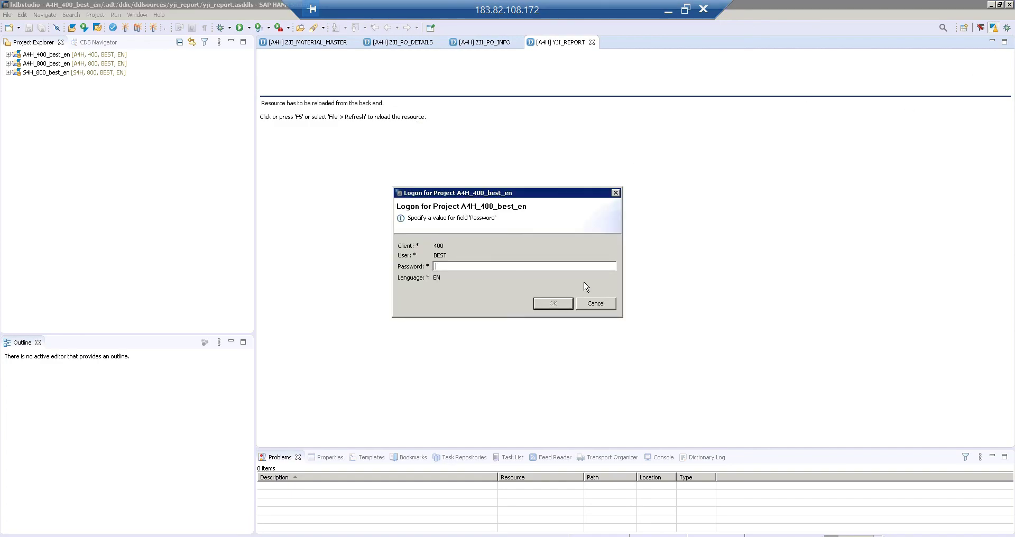
# Dismiss the project password prompt and log on to HDB (BEST) in the Administration Console with the database password.
pyautogui.click(589, 304)
pyautogui.click(980, 29)
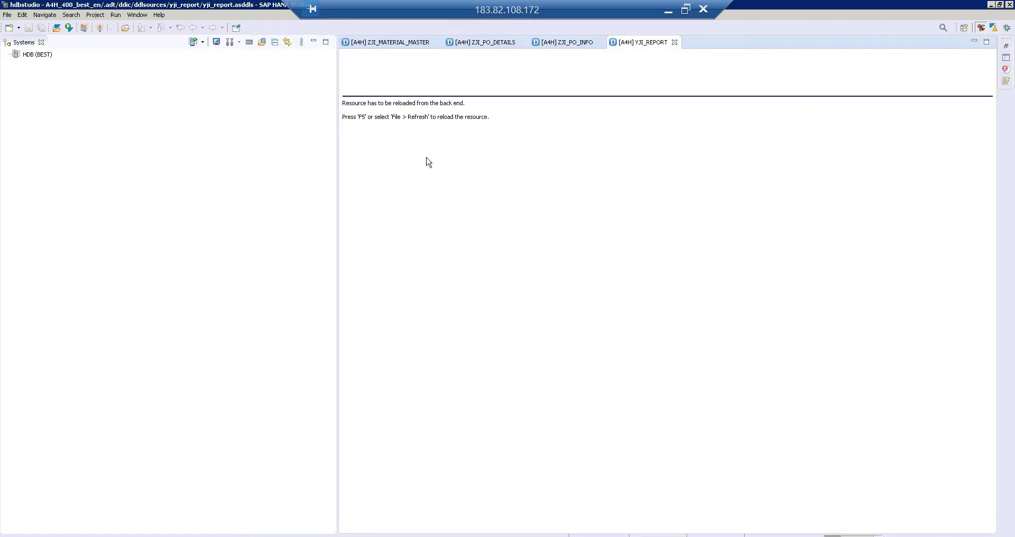
pyautogui.click(32, 58)
pyautogui.click(31, 58)
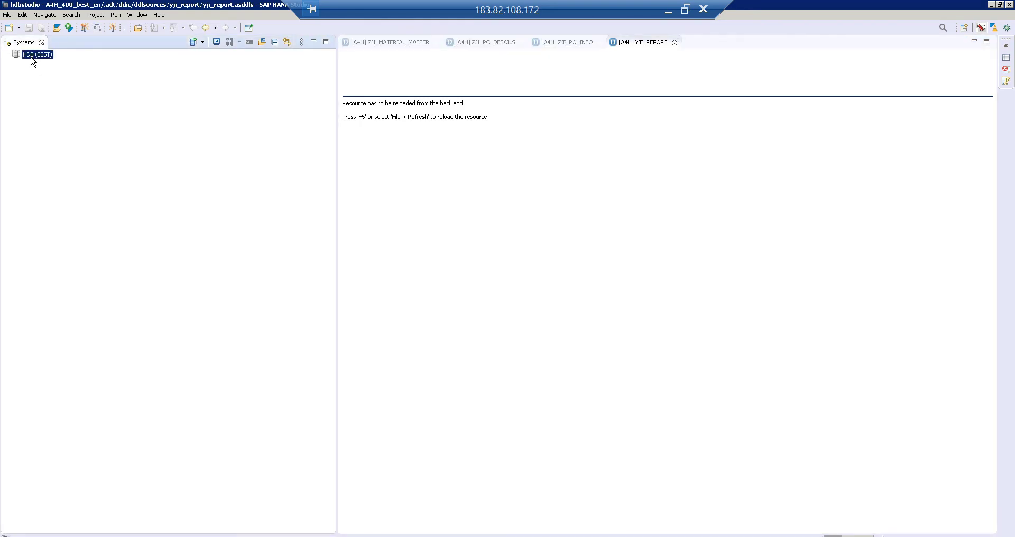
pyautogui.doubleClick(31, 58)
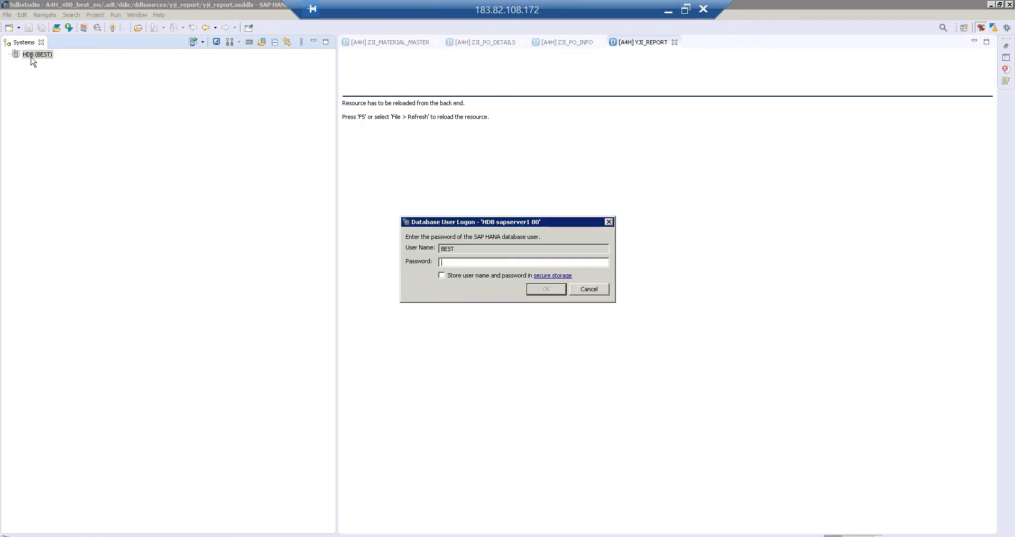
pyautogui.write('•••••••••••')
pyautogui.press('Return')
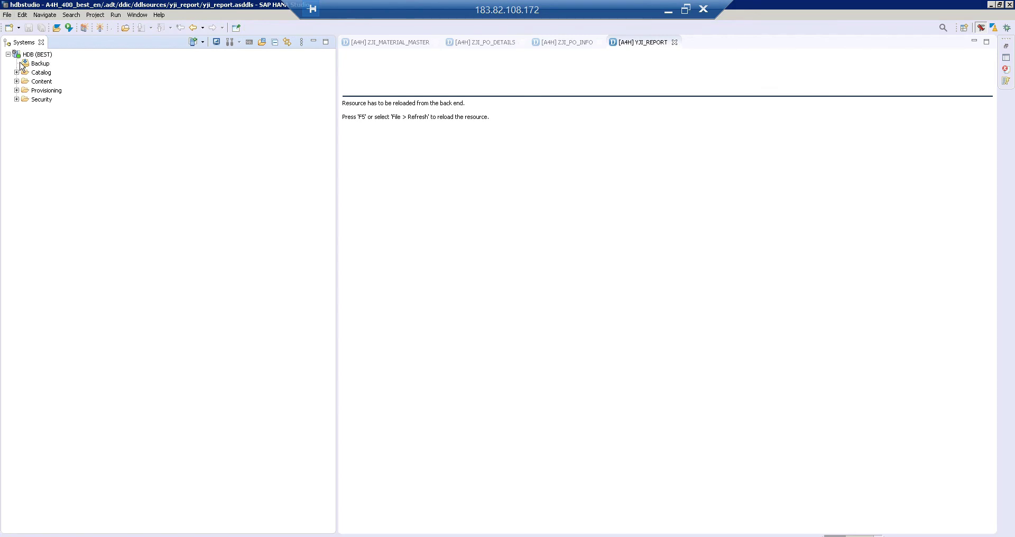
# Browse the Catalog, Content and Provisioning folders, then return to Eclipse with ZJI_TEST.
pyautogui.click(46, 73)
pyautogui.click(42, 83)
pyautogui.click(42, 91)
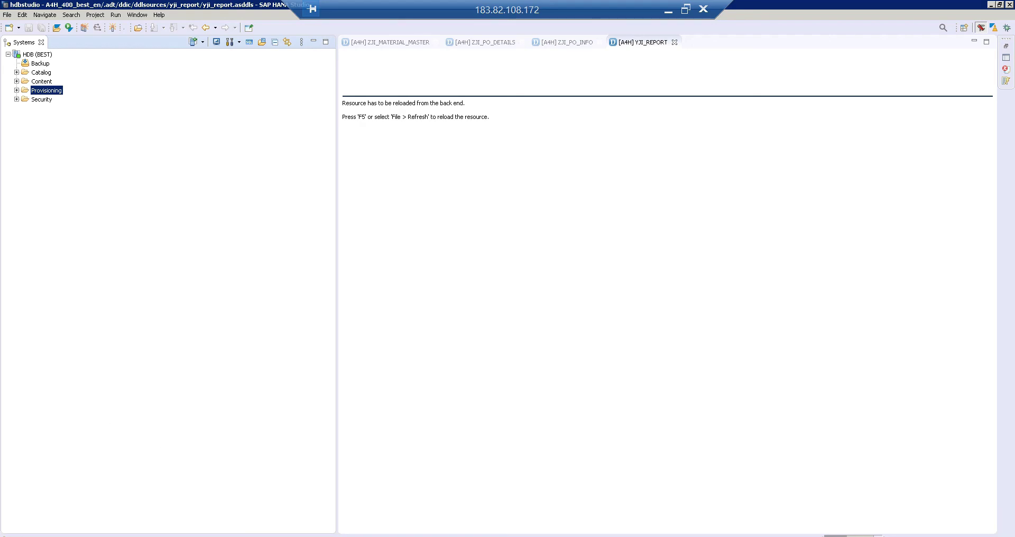
pyautogui.moveTo(154, 536)
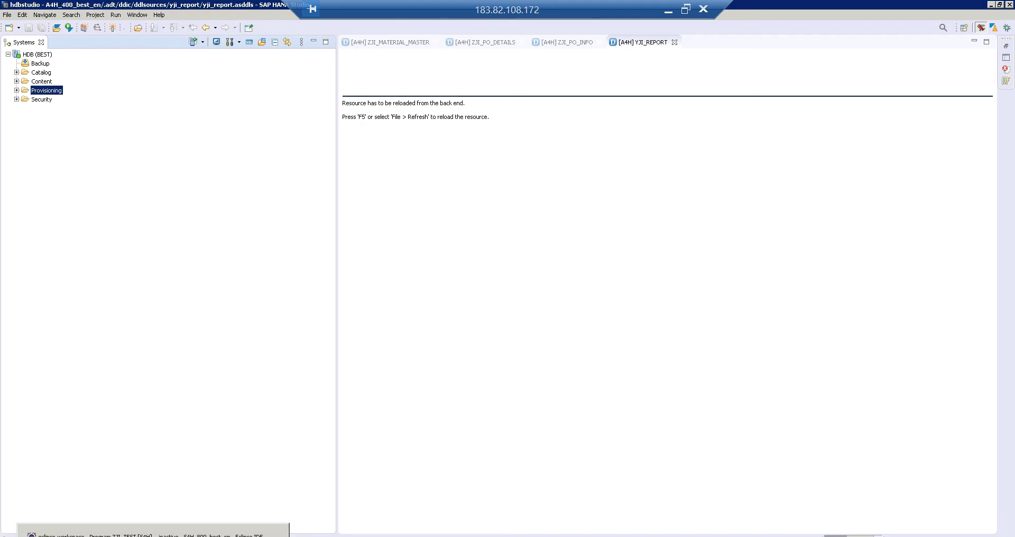
pyautogui.click(154, 535)
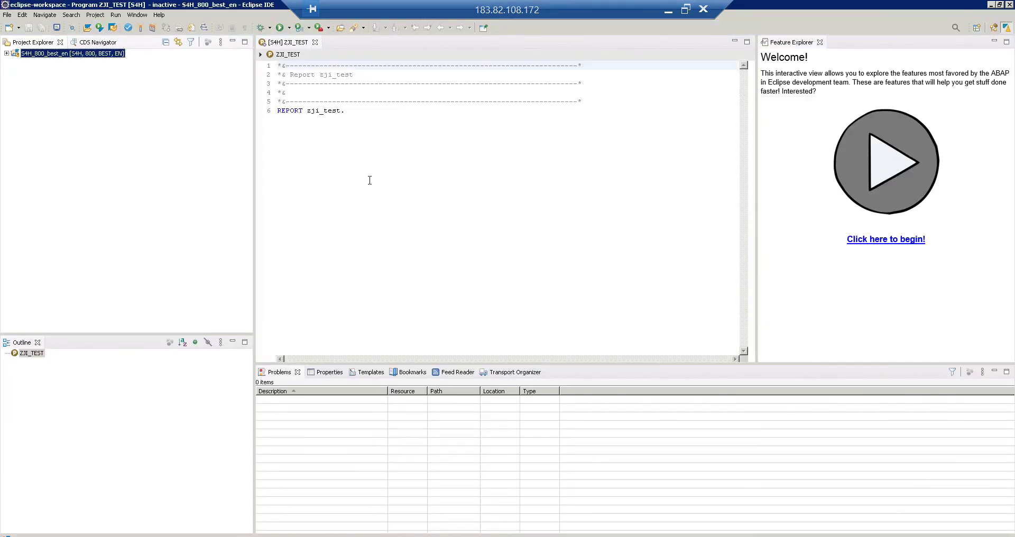